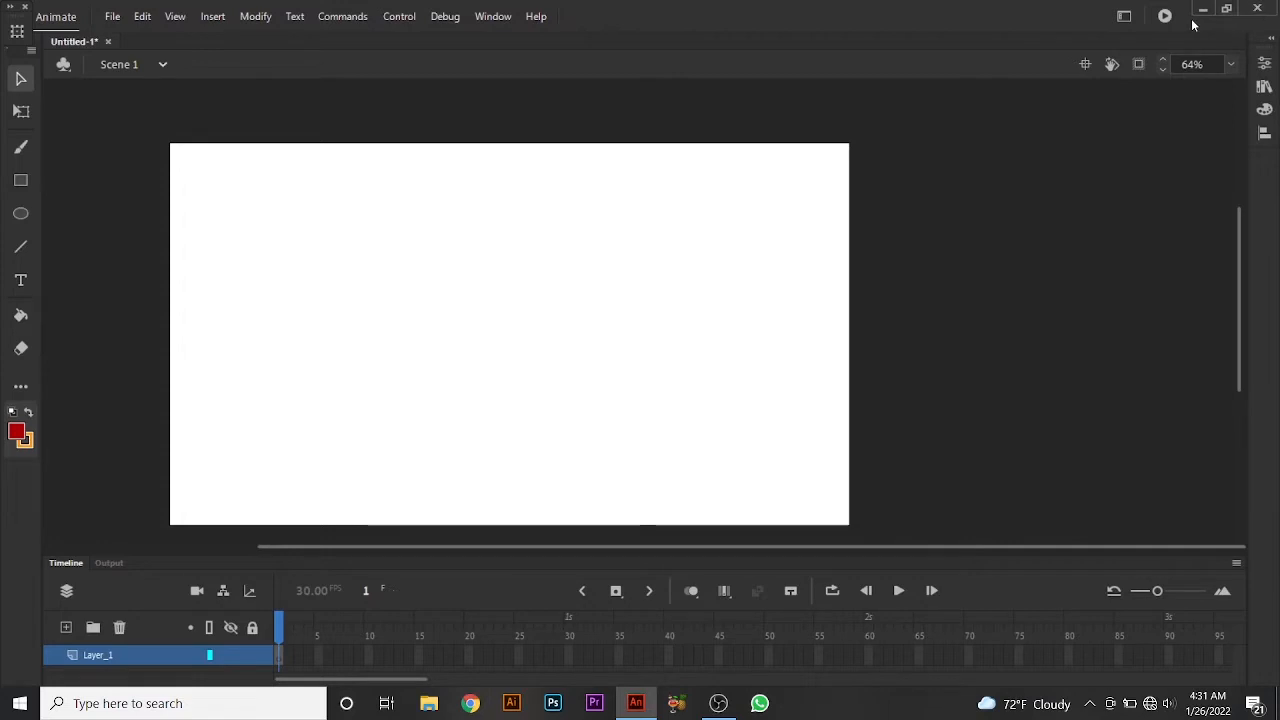
Step: Switch the workspace to the Animator layout and bring the whole stage into view
click(1123, 17)
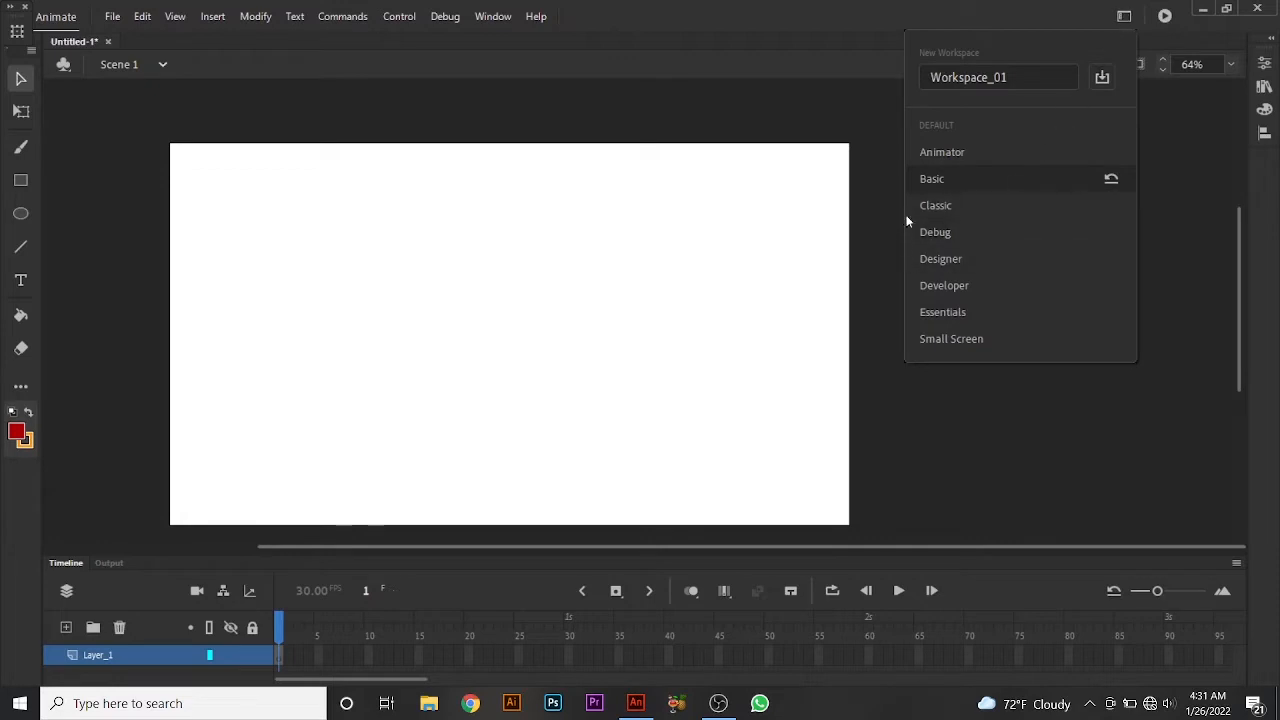
click(948, 154)
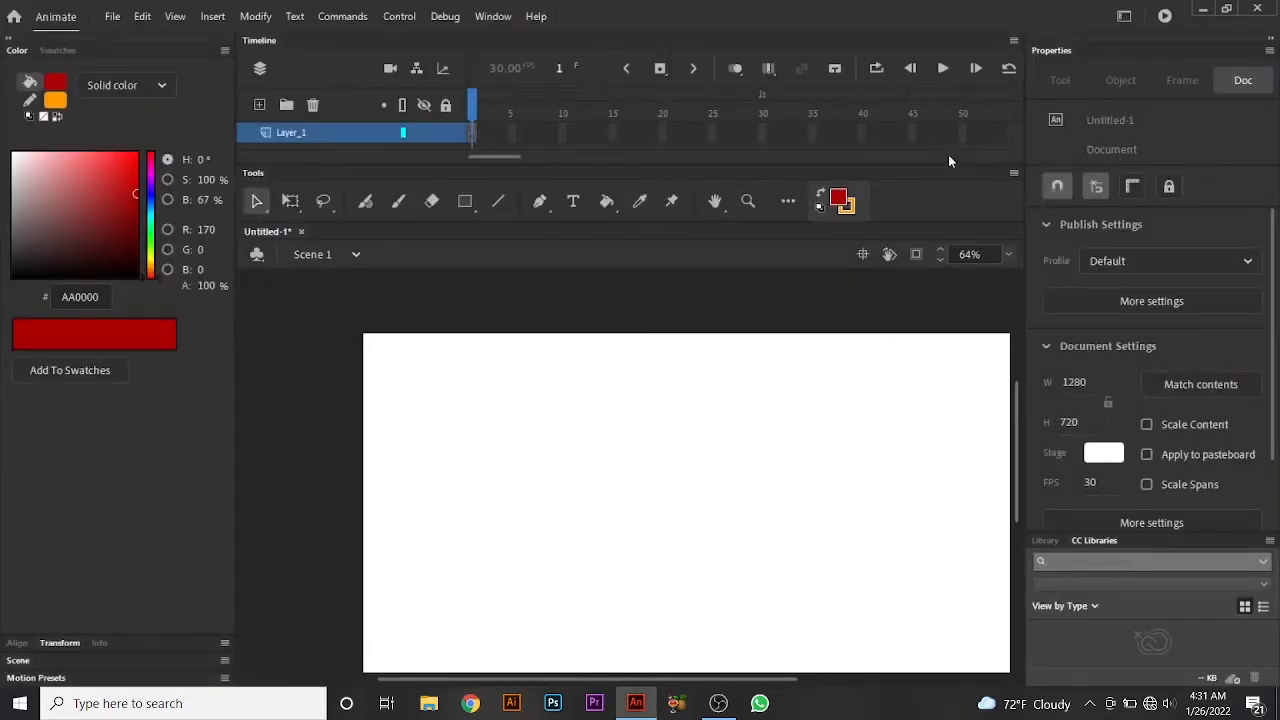
scroll(810, 378, down, 3)
drag(797, 365, 685, 439)
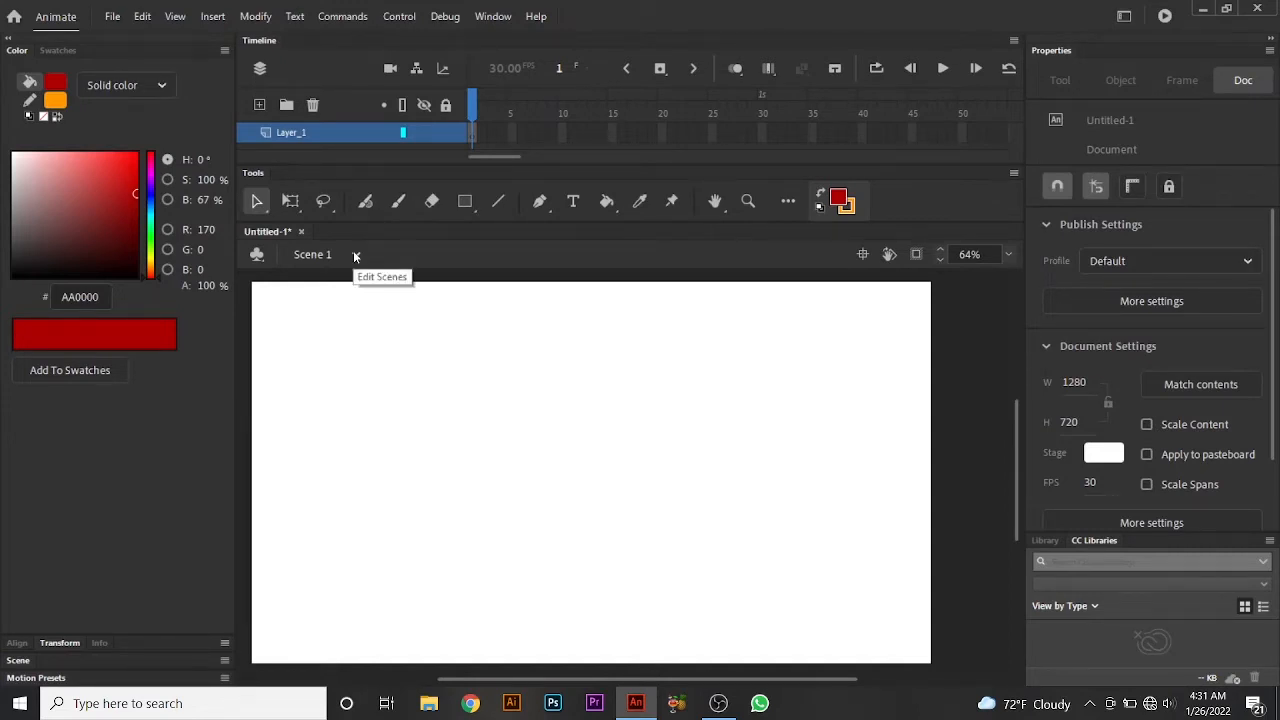
Step: Paint a horizontal dark red stroke near the stage's upper edge with the round Classic Brush at 100% opacity
click(398, 201)
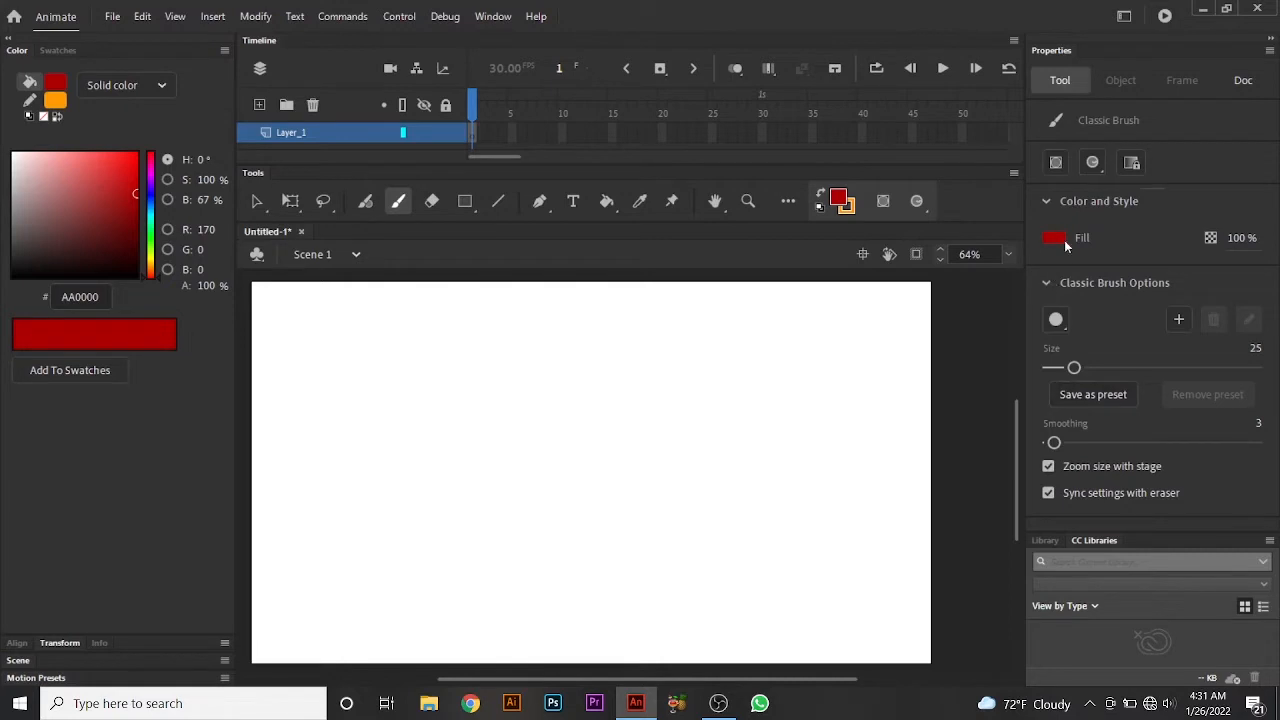
click(1098, 164)
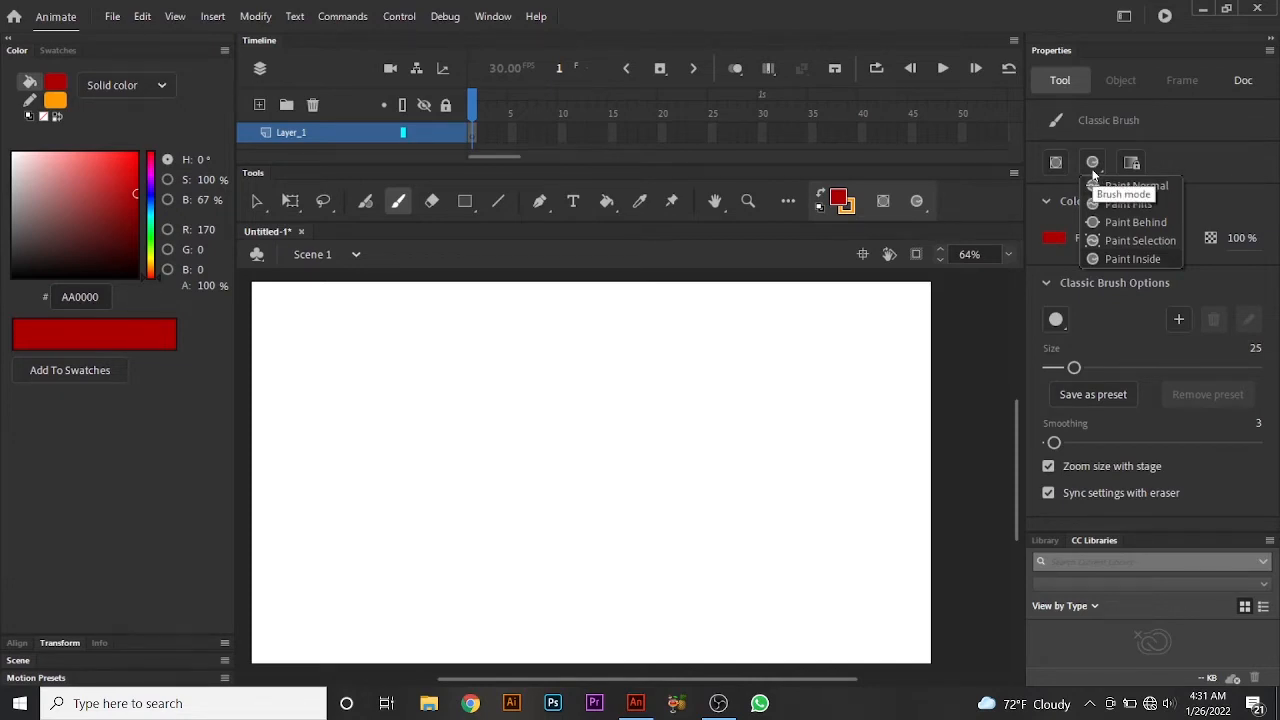
click(1044, 182)
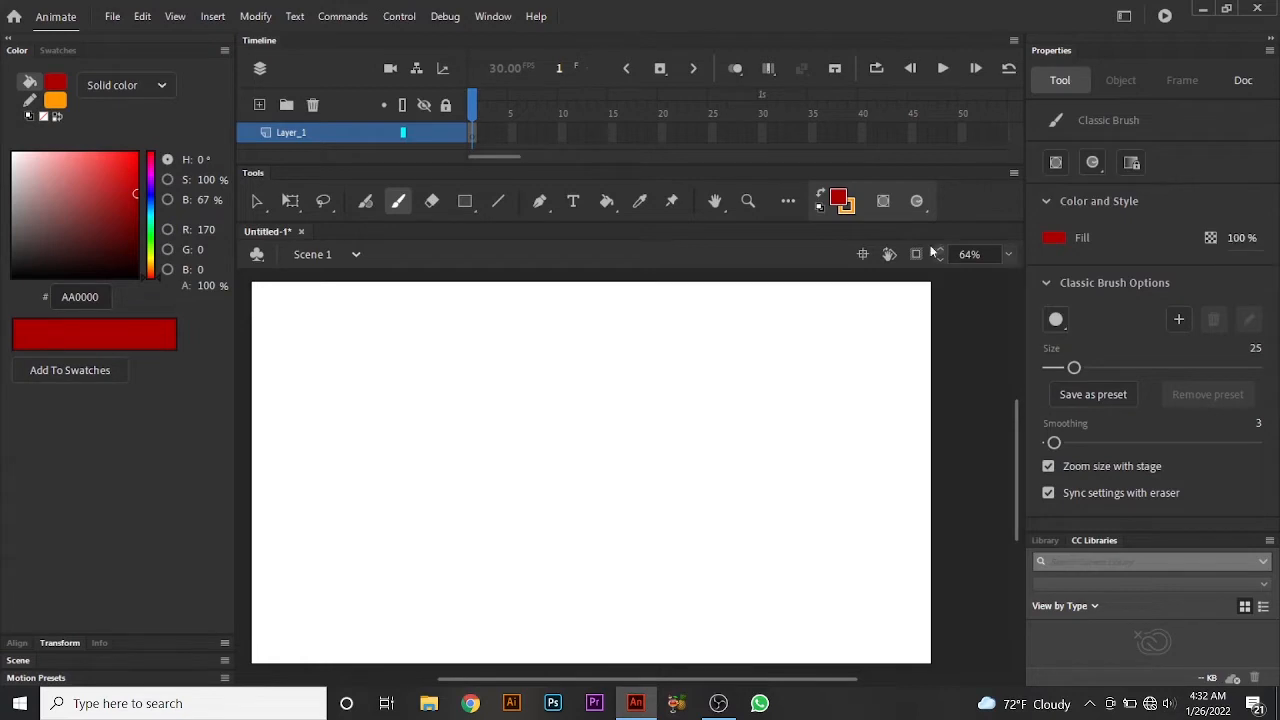
drag(342, 371, 524, 371)
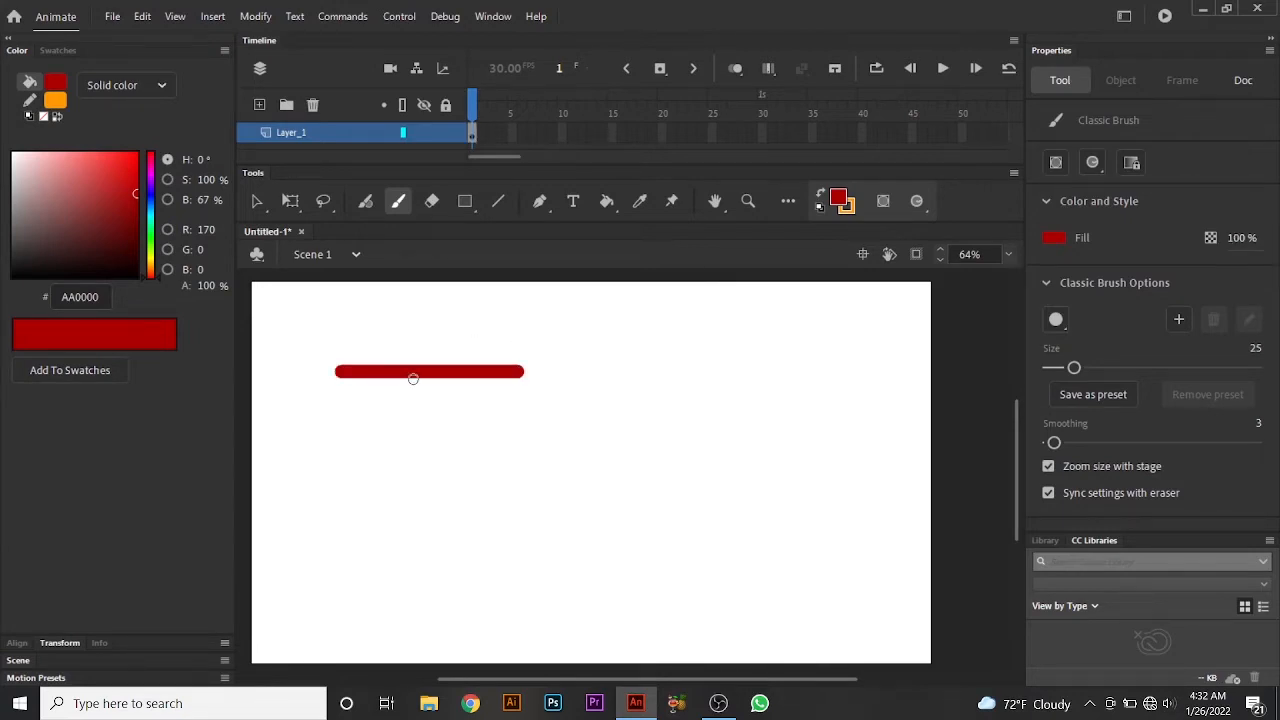
Step: Set the brush fill opacity to 30% and paint a second horizontal stroke beneath the first one
click(1228, 237)
text(30)
drag(343, 414, 506, 413)
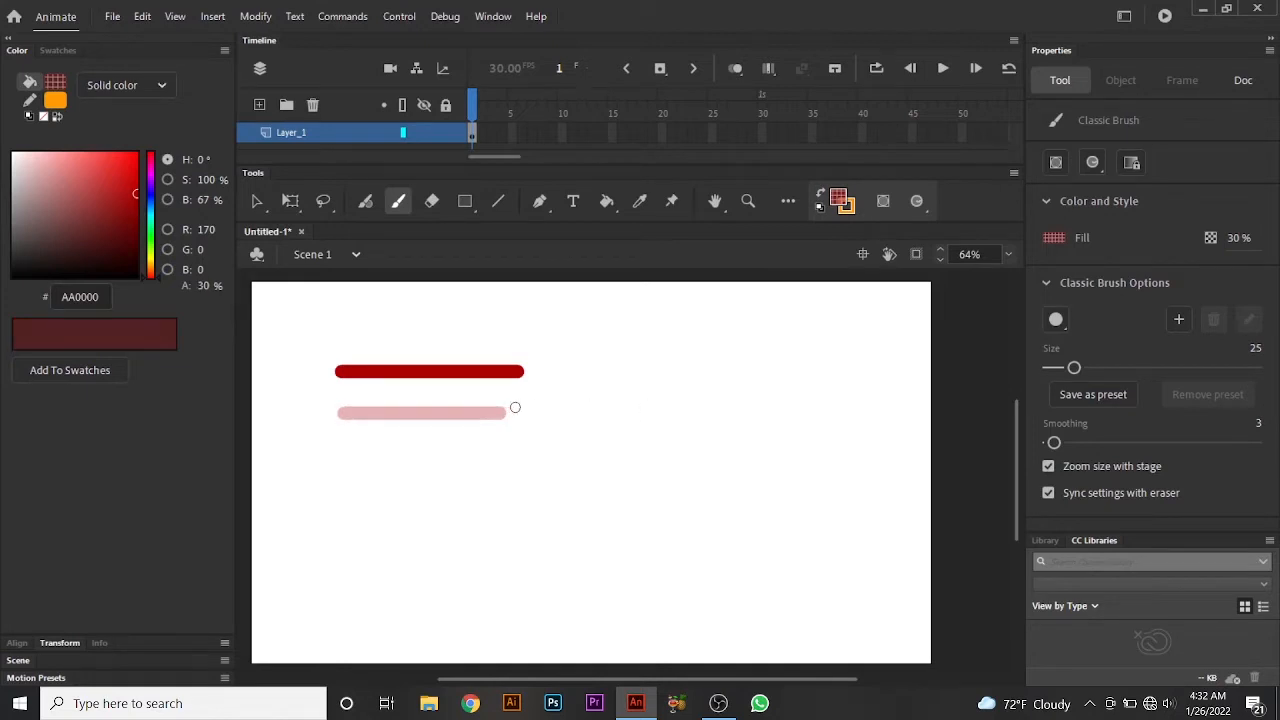
click(1233, 237)
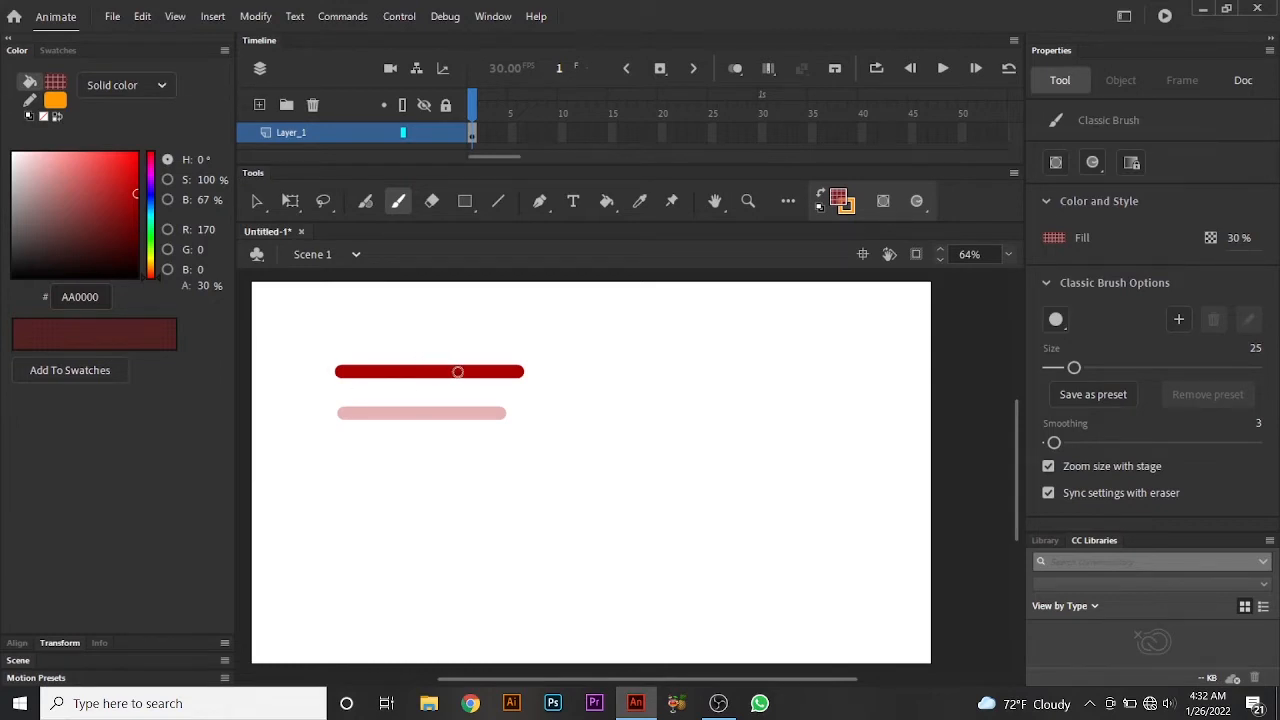
Step: Choose the flat horizontal ellipse brush shape and paint a thin translucent stroke below the two existing ones
click(1060, 321)
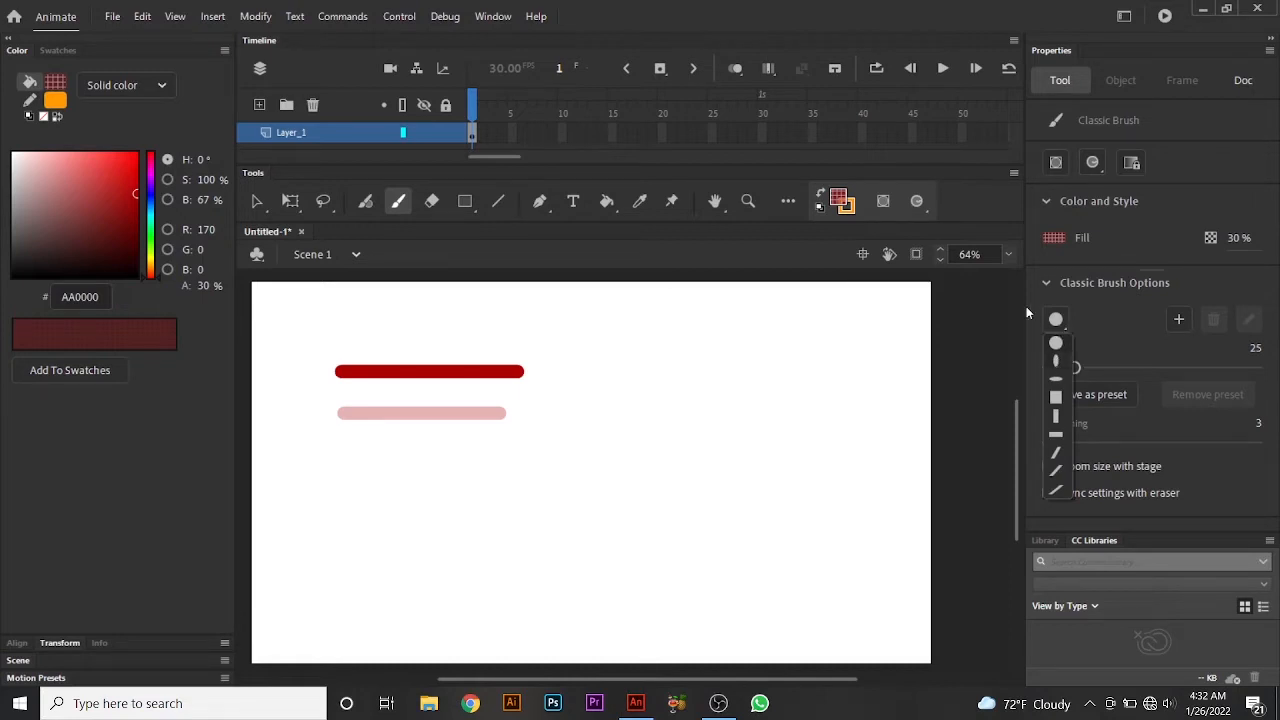
click(1056, 379)
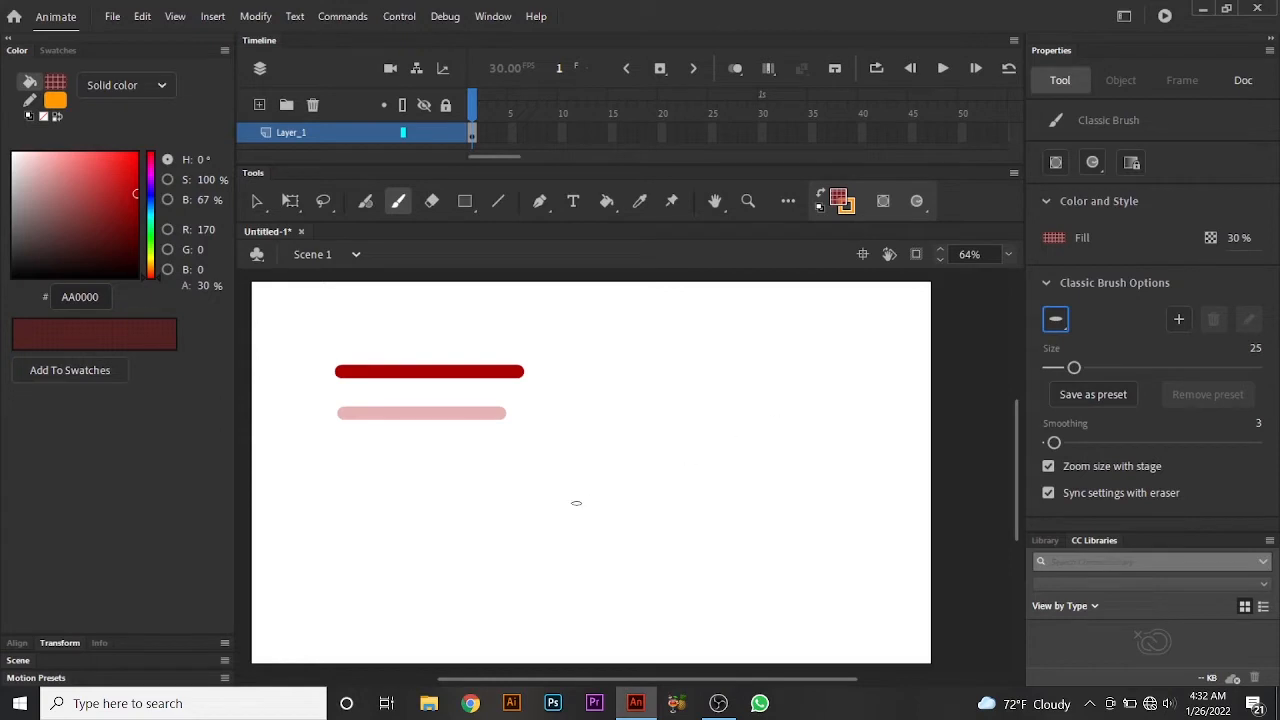
drag(336, 461, 510, 461)
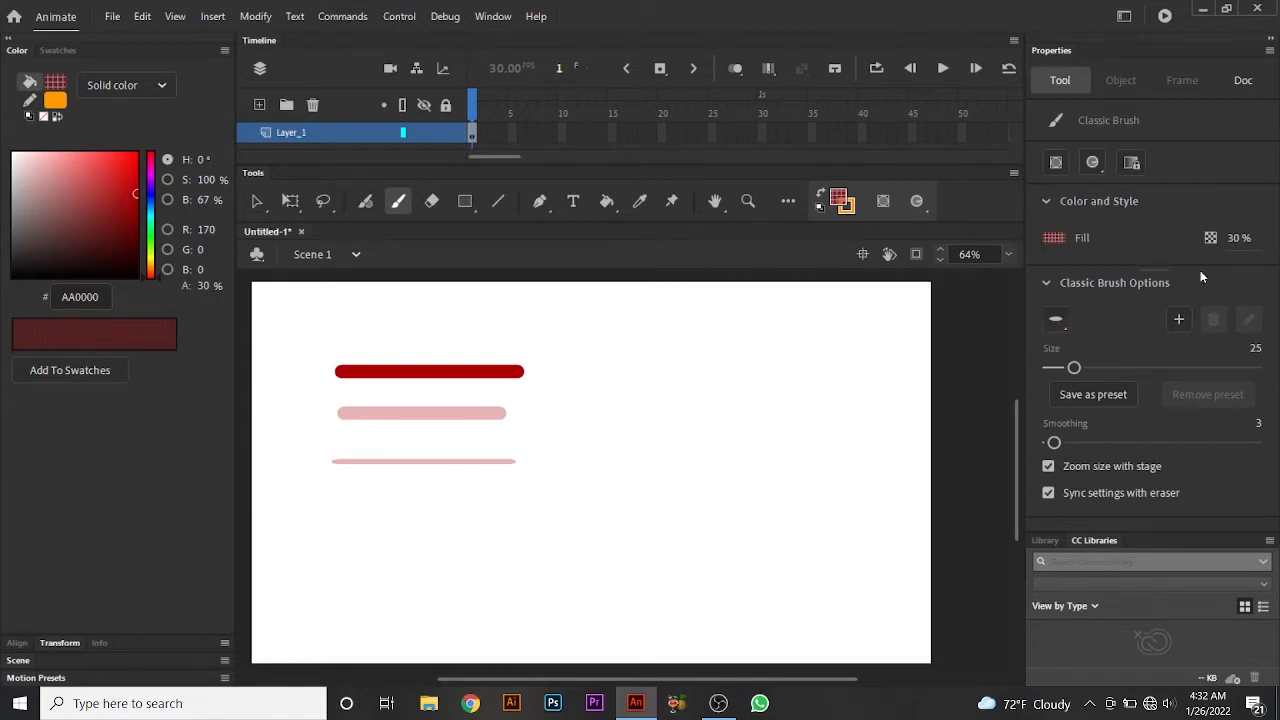
Step: Set the fill opacity to 100% and paint two more thin horizontal red strokes below the others
click(1240, 238)
text(100)
drag(340, 489, 550, 489)
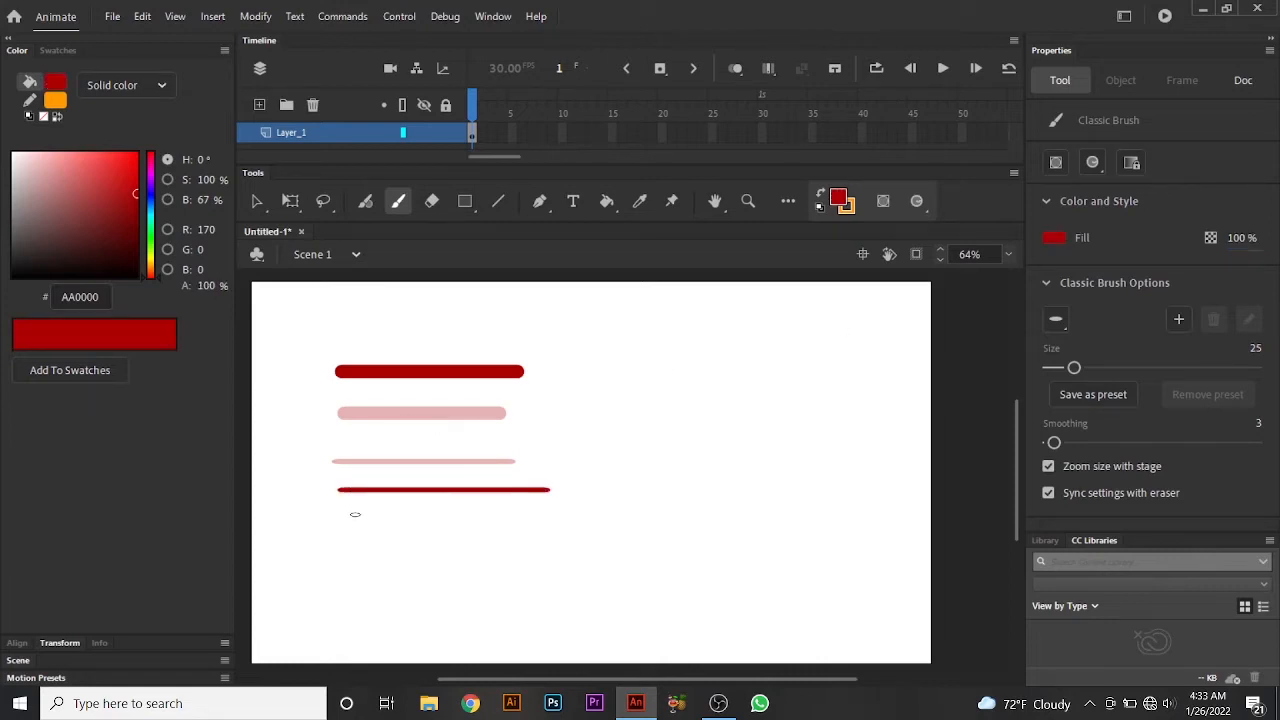
drag(340, 514, 560, 512)
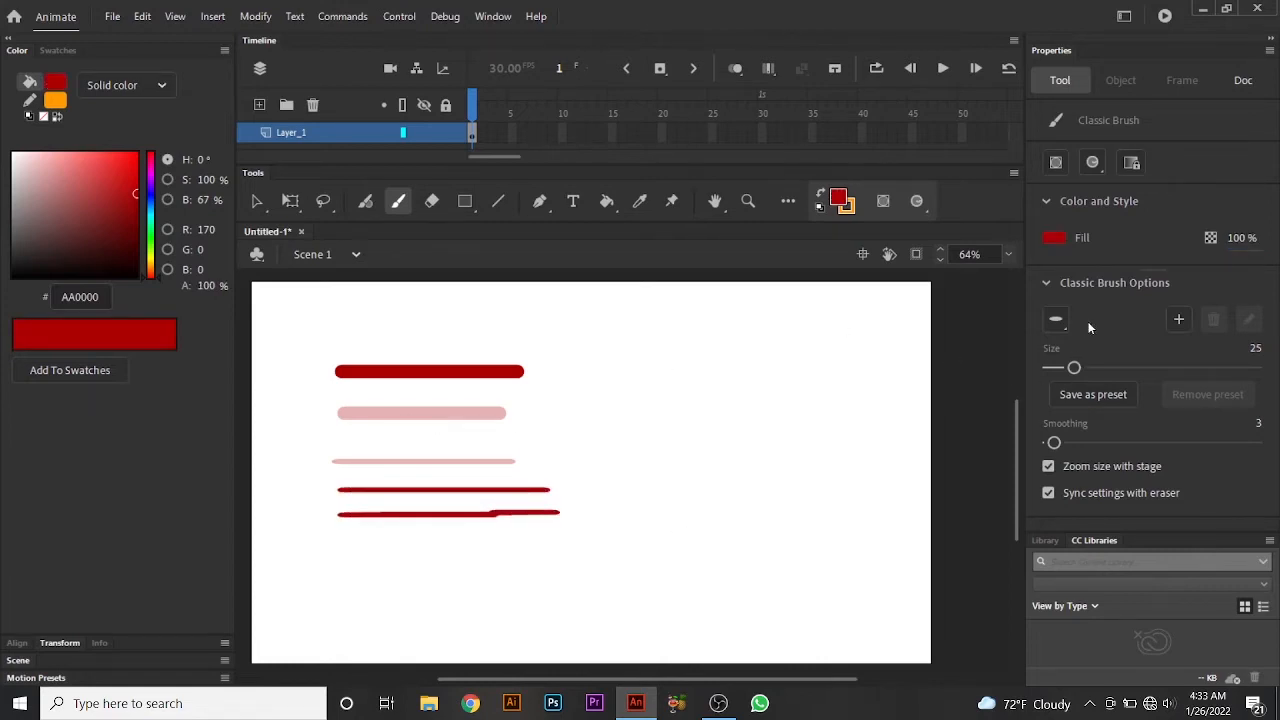
Step: Choose the flat horizontal rectangle brush shape and paint a small red rectangular outline below the strokes
click(1057, 320)
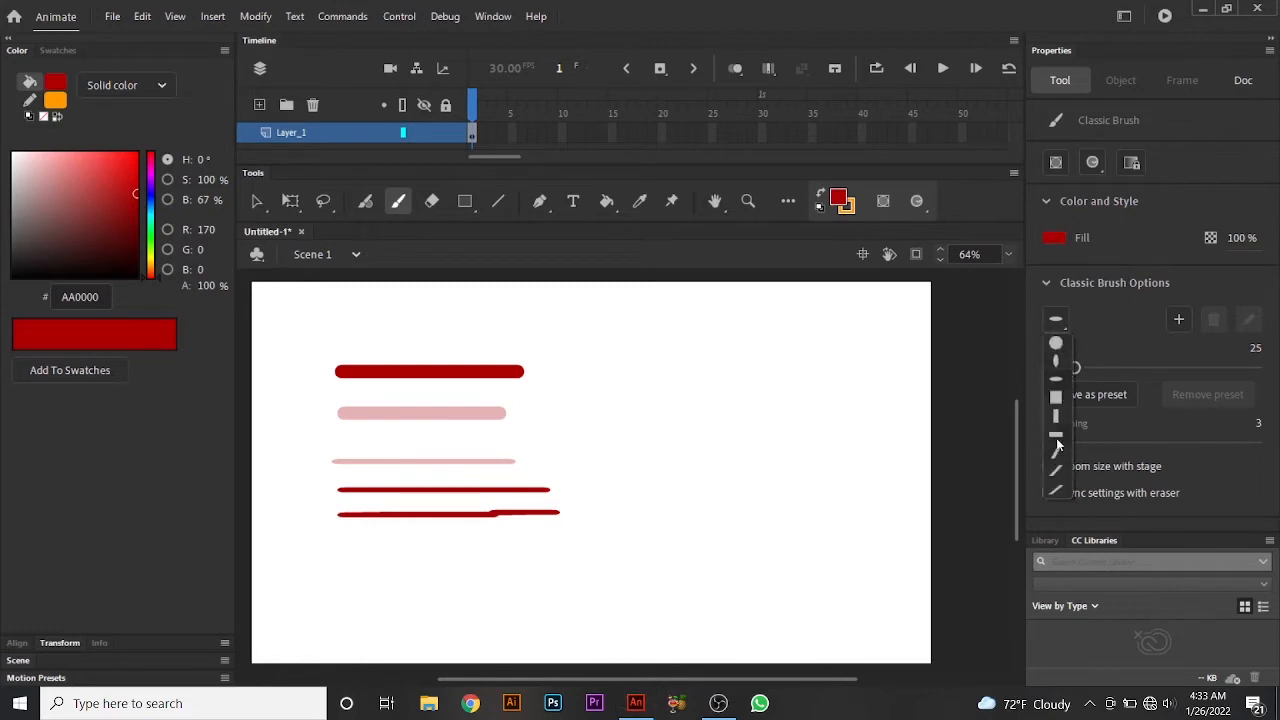
click(1056, 436)
mouse_move(384, 543)
mouse_down()
mouse_move(385, 585)
mouse_move(450, 588)
mouse_move(449, 548)
mouse_move(386, 545)
mouse_up()
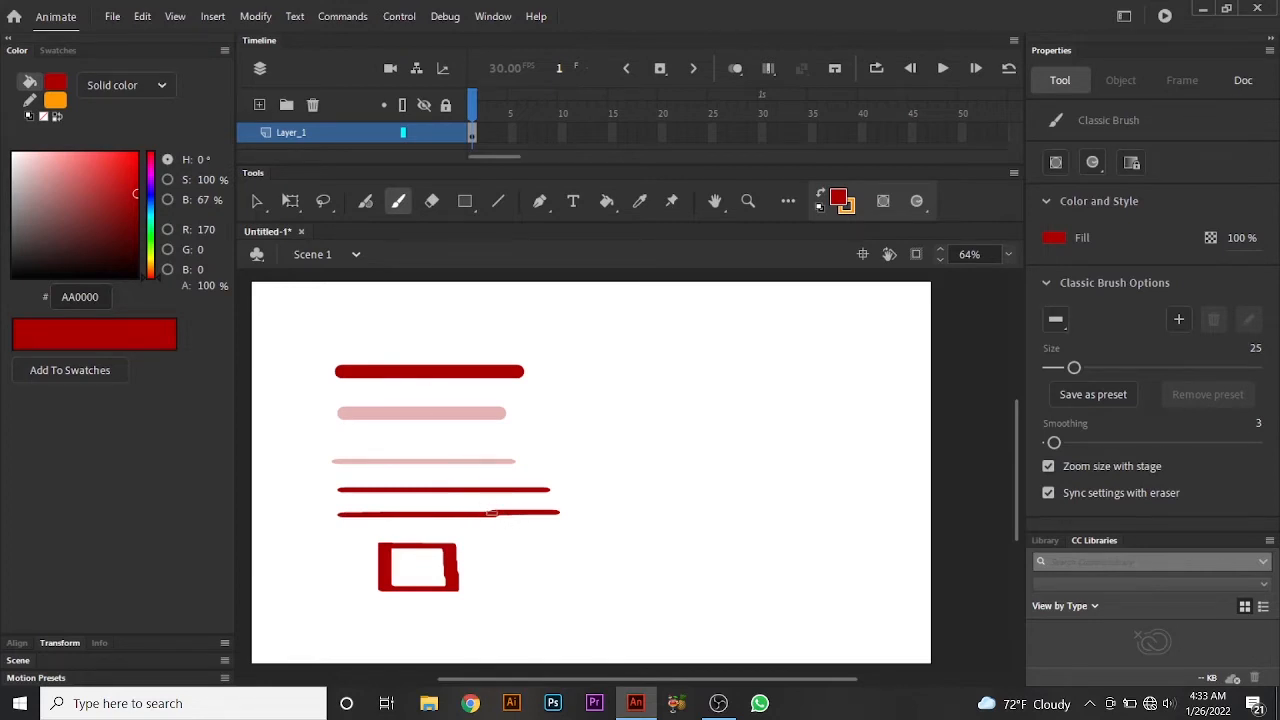
Step: Paint a large red oval ring with the Fluid Brush and a smaller ring beside it with the round Classic Brush
click(366, 201)
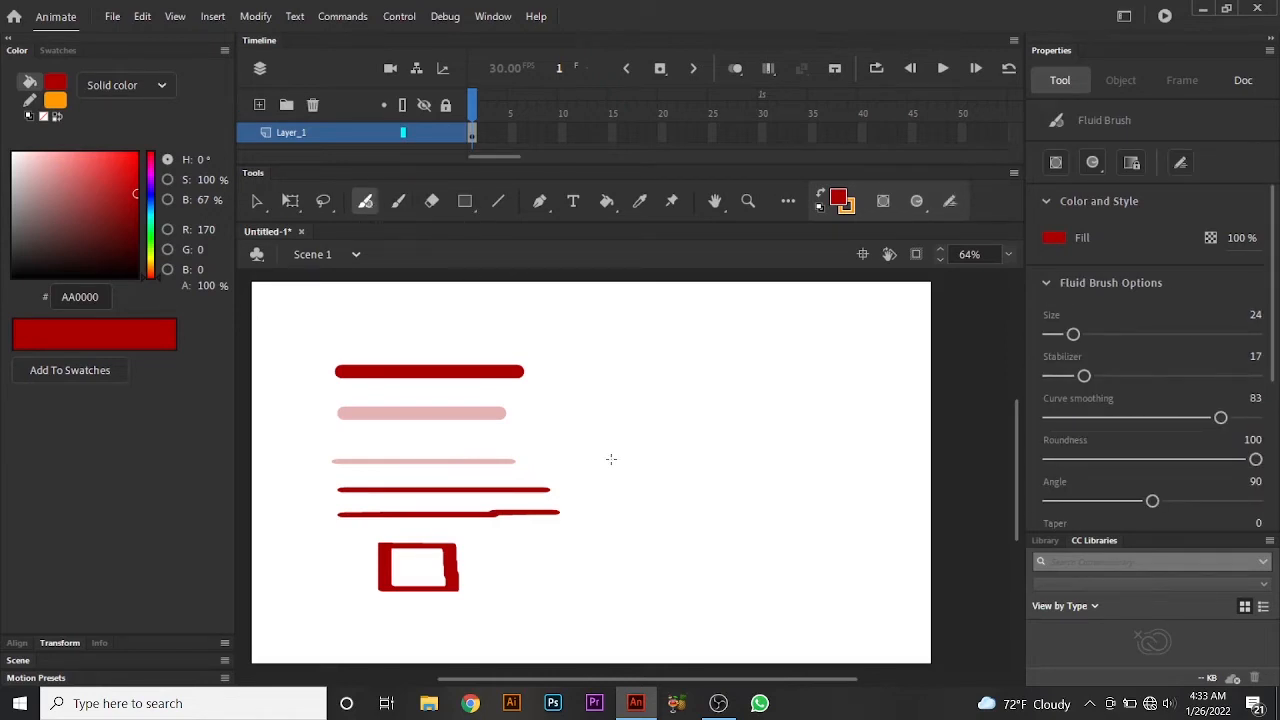
mouse_move(630, 427)
mouse_down()
mouse_move(706, 371)
mouse_move(657, 477)
mouse_move(629, 414)
mouse_move(716, 391)
mouse_up()
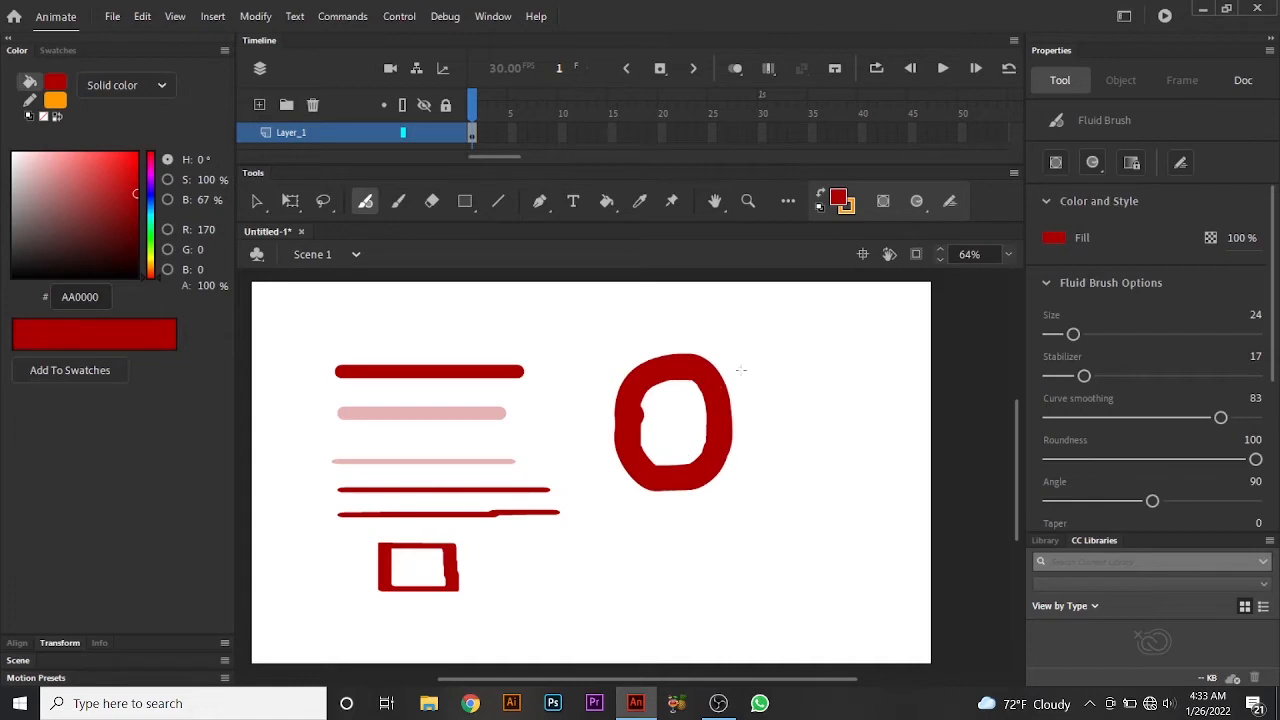
click(398, 201)
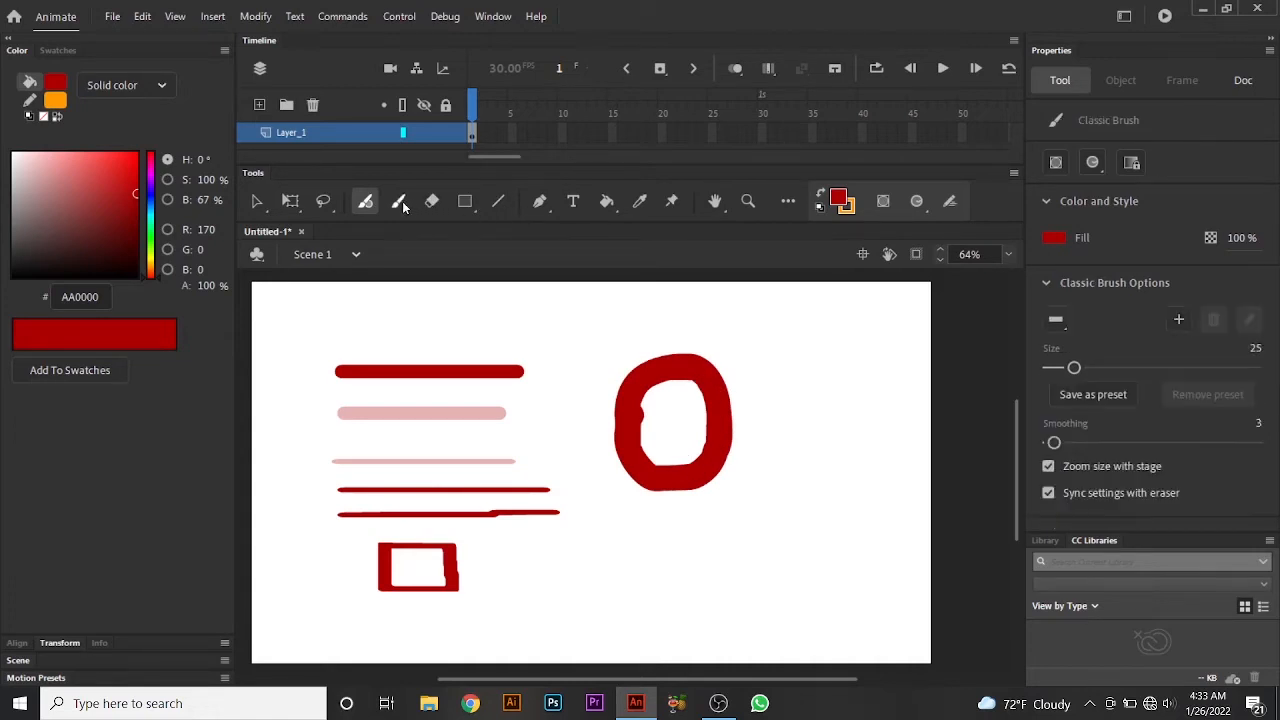
click(1063, 325)
click(1056, 342)
mouse_move(800, 366)
mouse_down()
mouse_move(838, 363)
mouse_move(843, 431)
mouse_move(784, 418)
mouse_move(800, 366)
mouse_up()
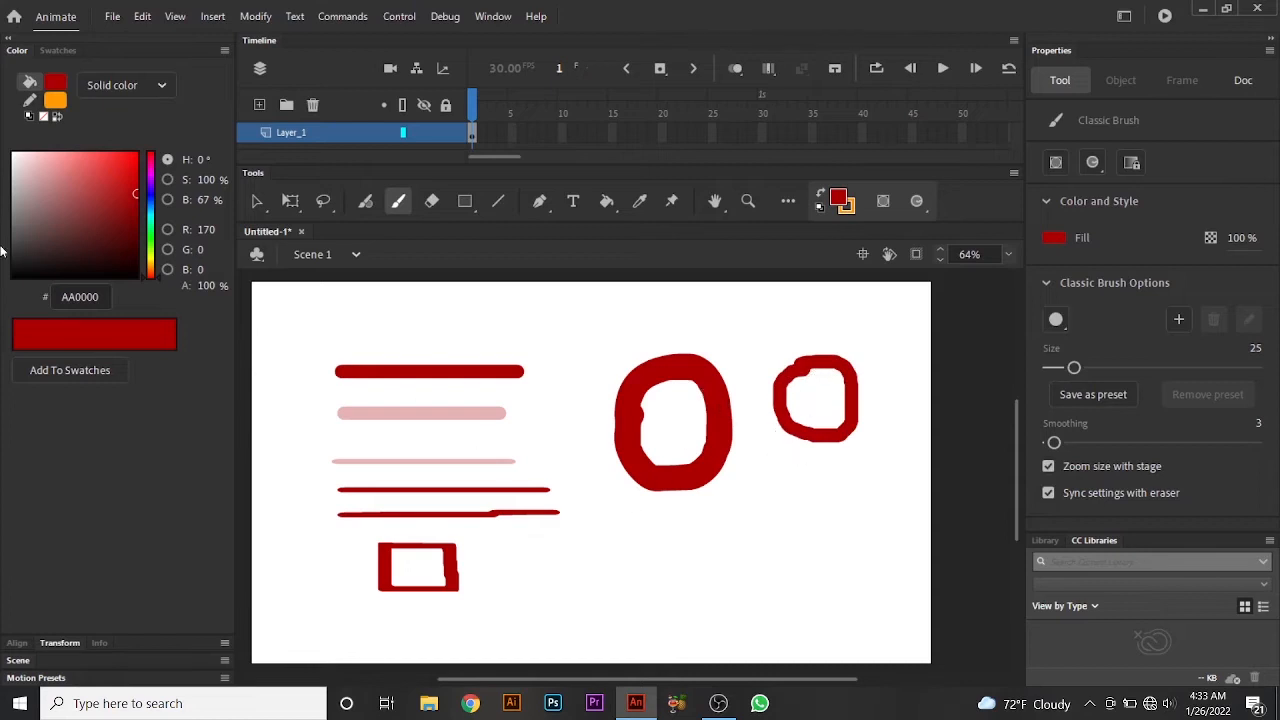
Step: Select both red rings with the Selection tool and delete them
click(256, 201)
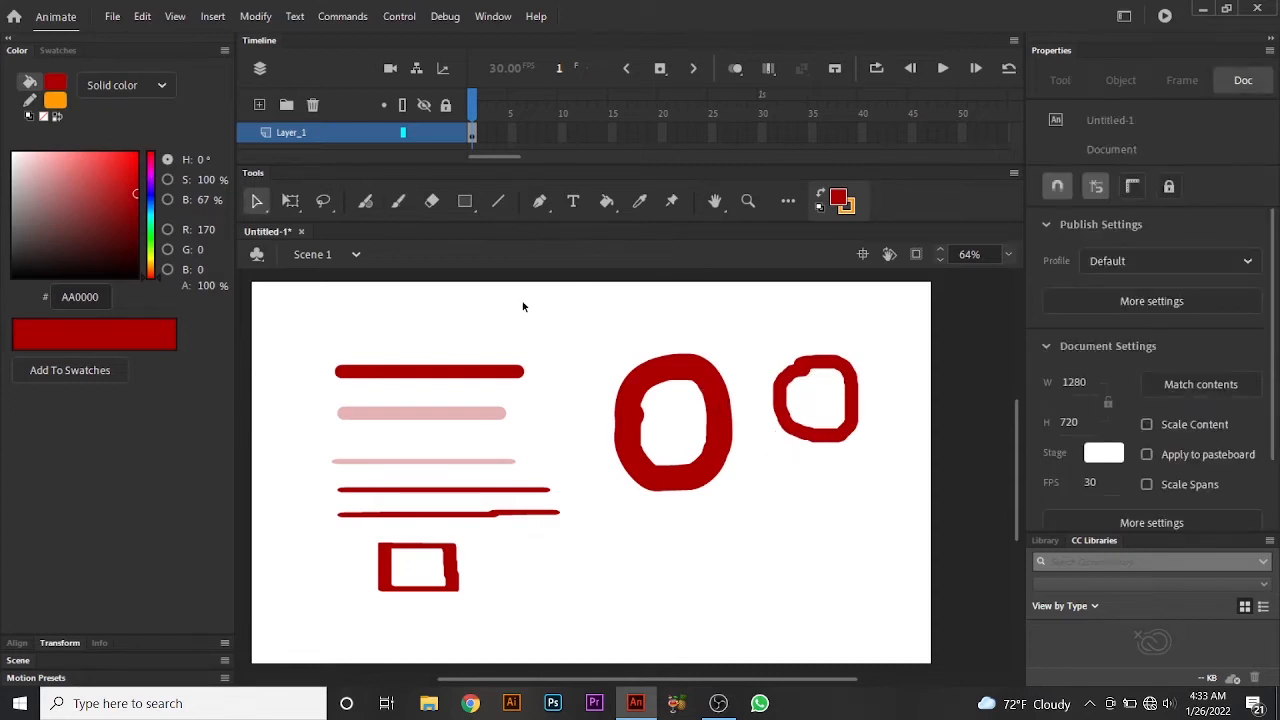
drag(544, 297, 866, 548)
drag(880, 347, 572, 542)
key(Delete)
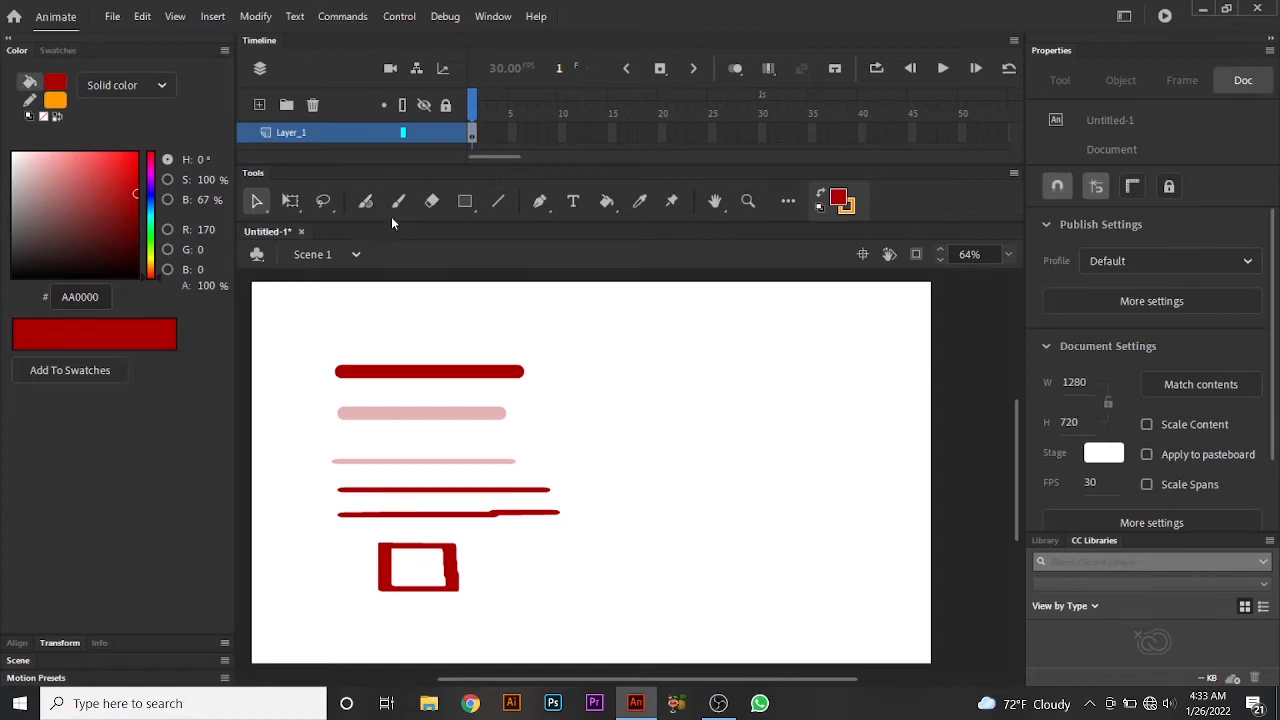
Step: Paint a closed four-sided outline beside the red strokes using the Classic Brush with fill 000000 and the flat horizontal rectangle shape
click(397, 203)
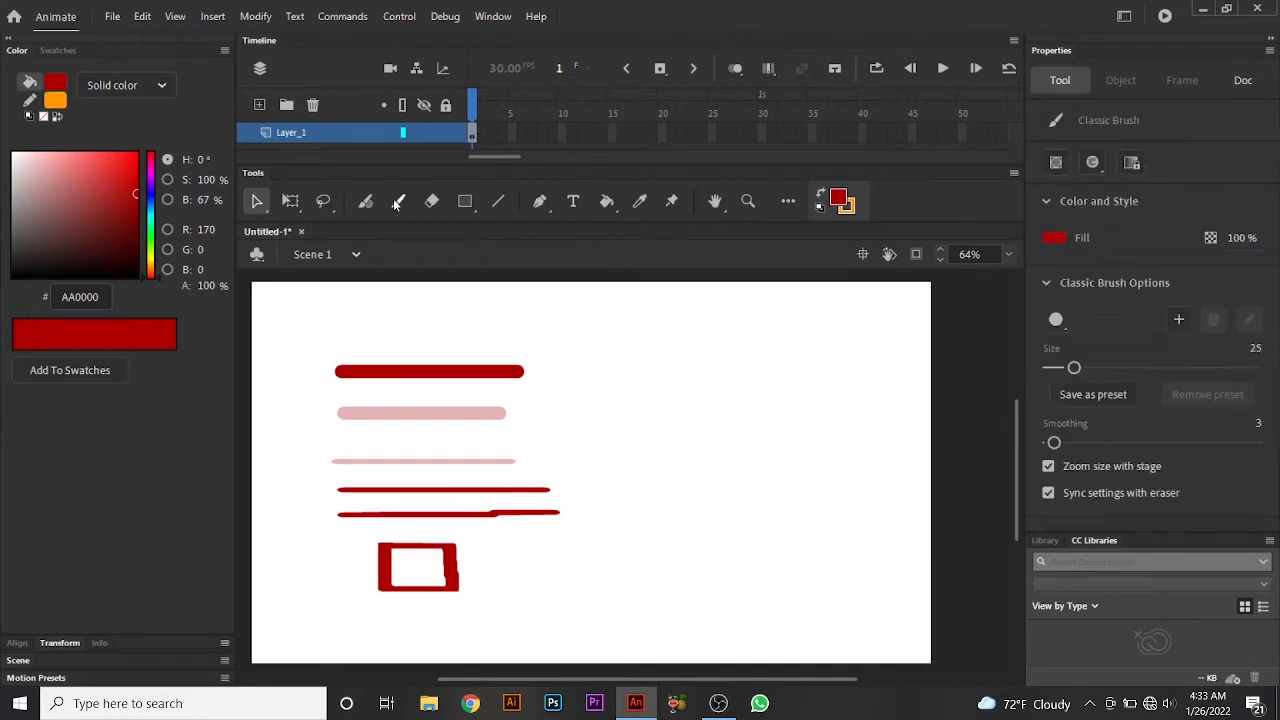
click(136, 276)
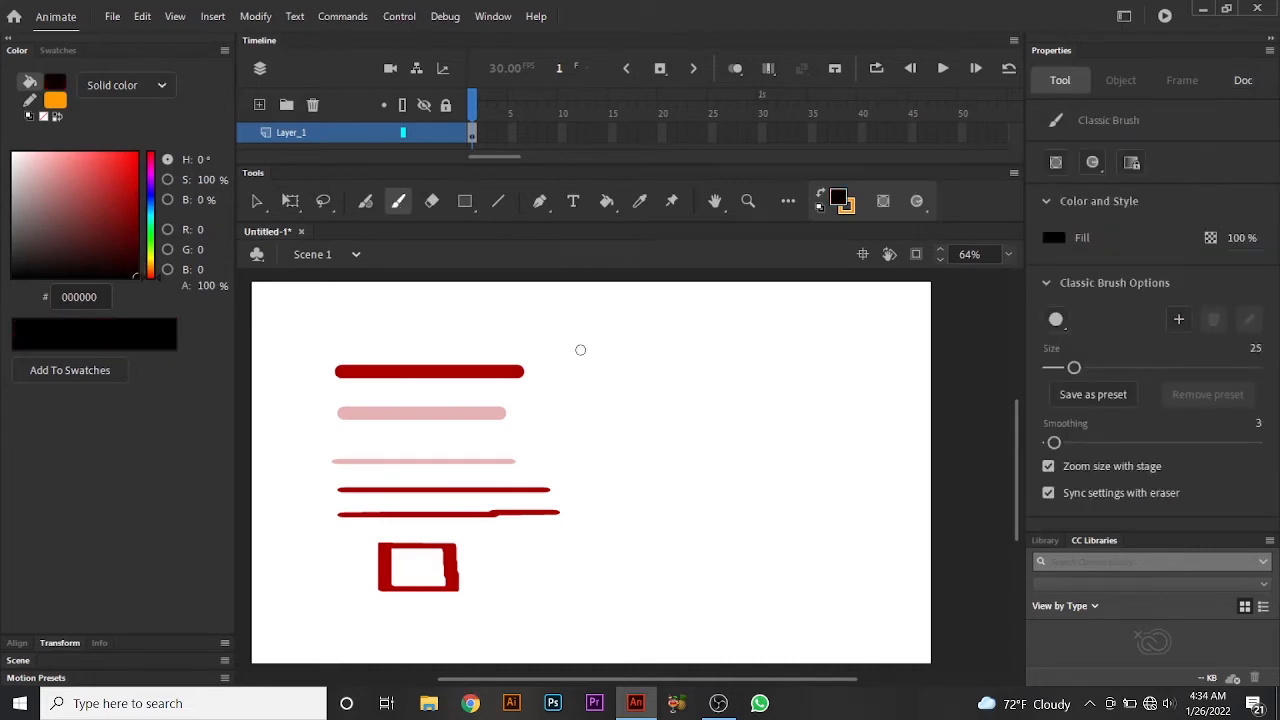
click(1058, 321)
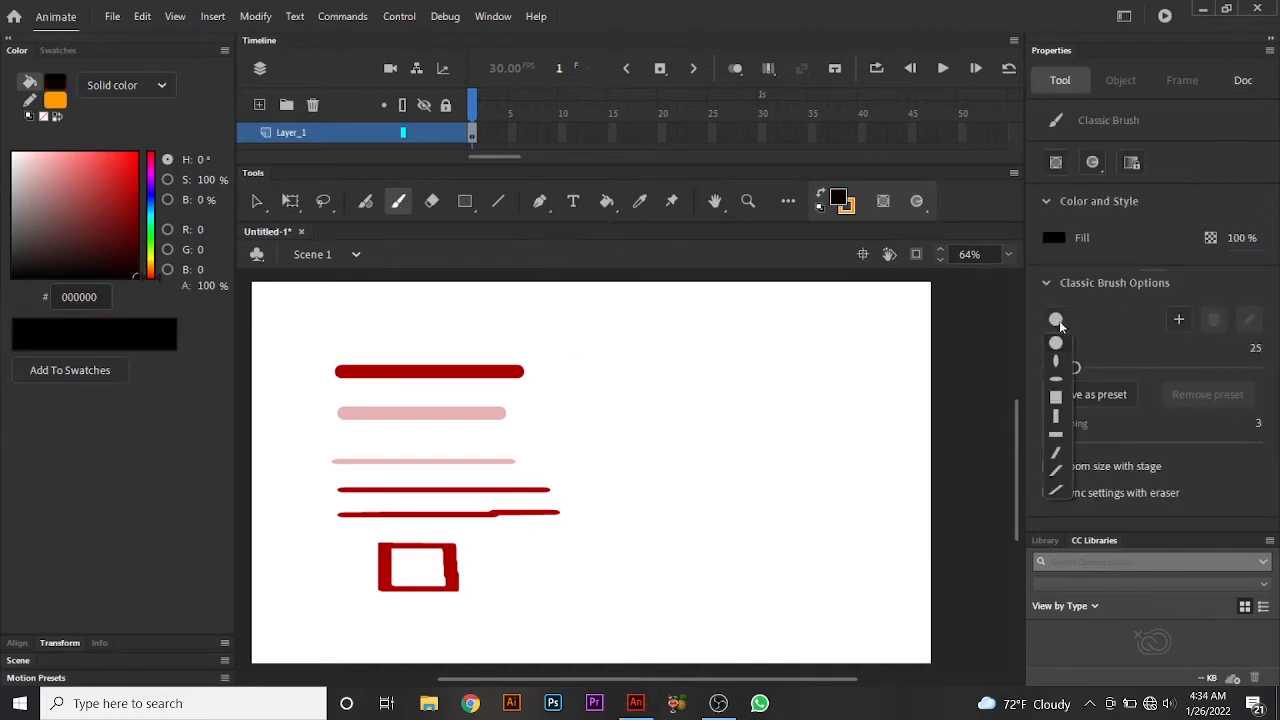
click(1056, 434)
mouse_move(650, 354)
mouse_down()
mouse_move(647, 431)
mouse_move(727, 434)
mouse_up()
mouse_move(720, 403)
mouse_down()
mouse_move(710, 353)
mouse_move(684, 426)
mouse_move(689, 459)
mouse_move(780, 461)
mouse_move(759, 366)
mouse_move(686, 388)
mouse_up()
key(ctrl+z)
key(ctrl+z)
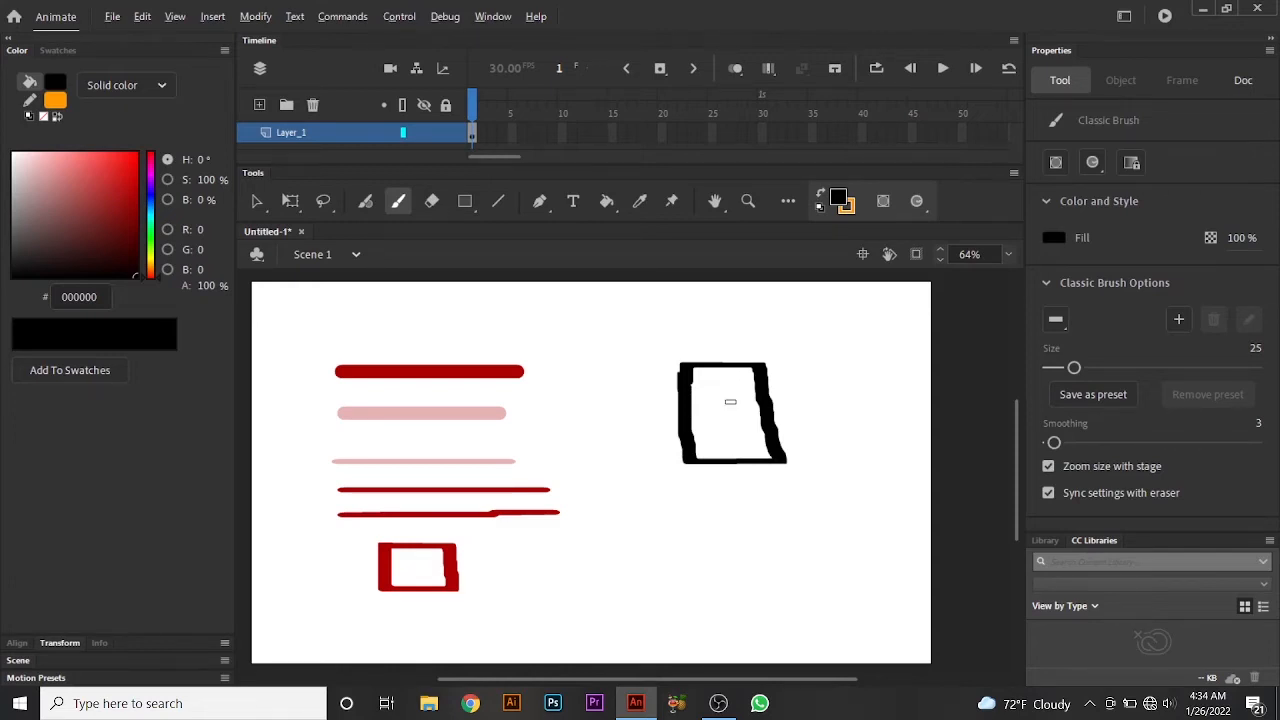
Step: Set the brush mode to Paint Behind and the fill colour to bright yellow E9F831
scroll(730, 401, up, 2)
key(alt)
scroll(729, 454, down, 2)
scroll(741, 434, up, 5)
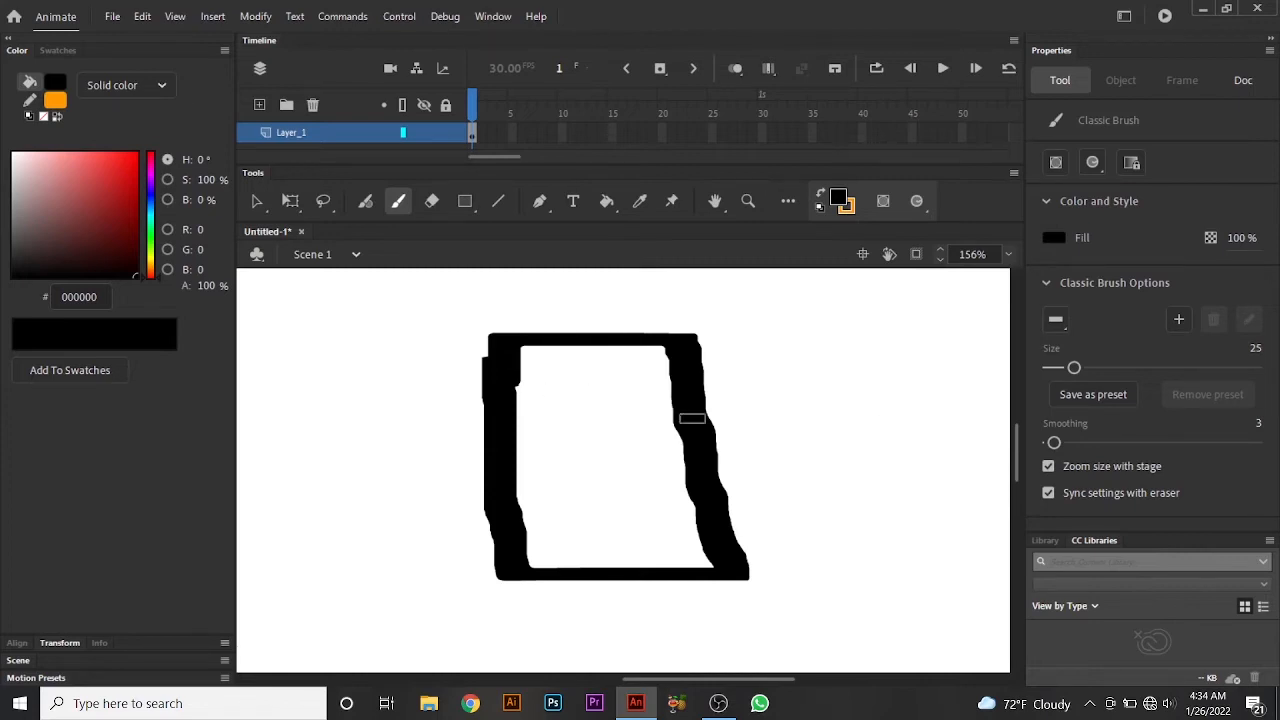
click(1101, 170)
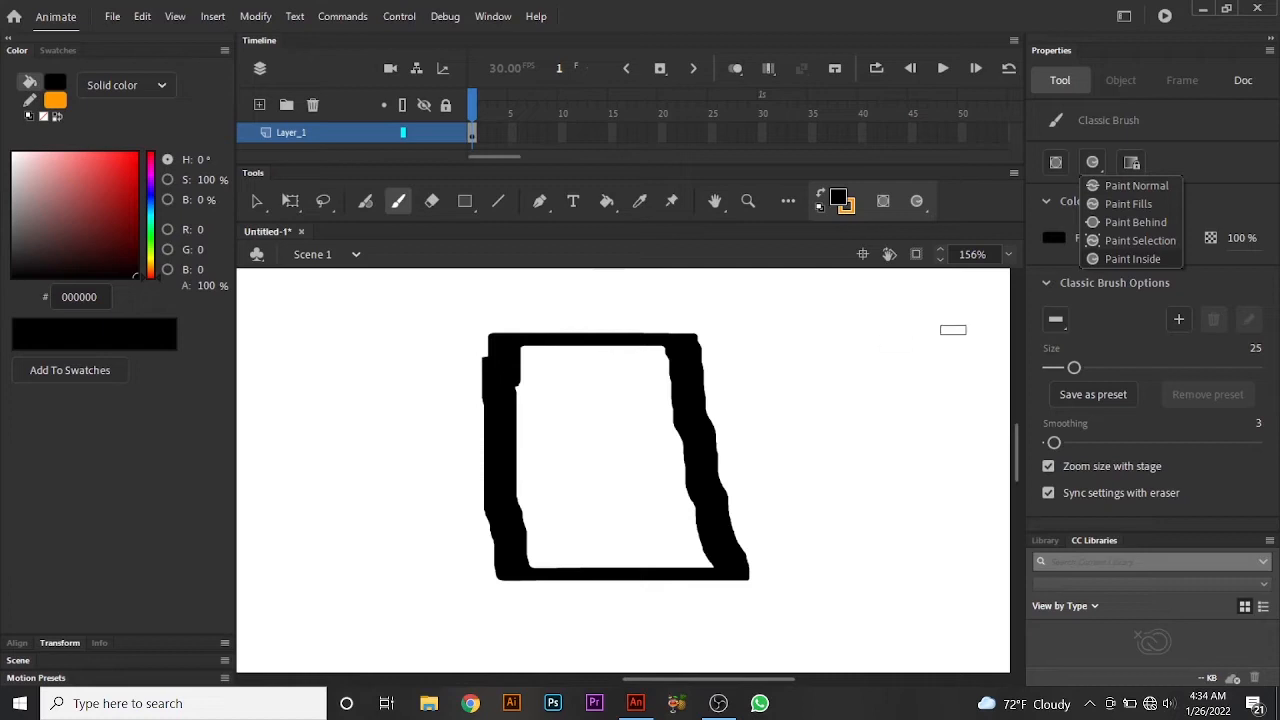
click(1110, 222)
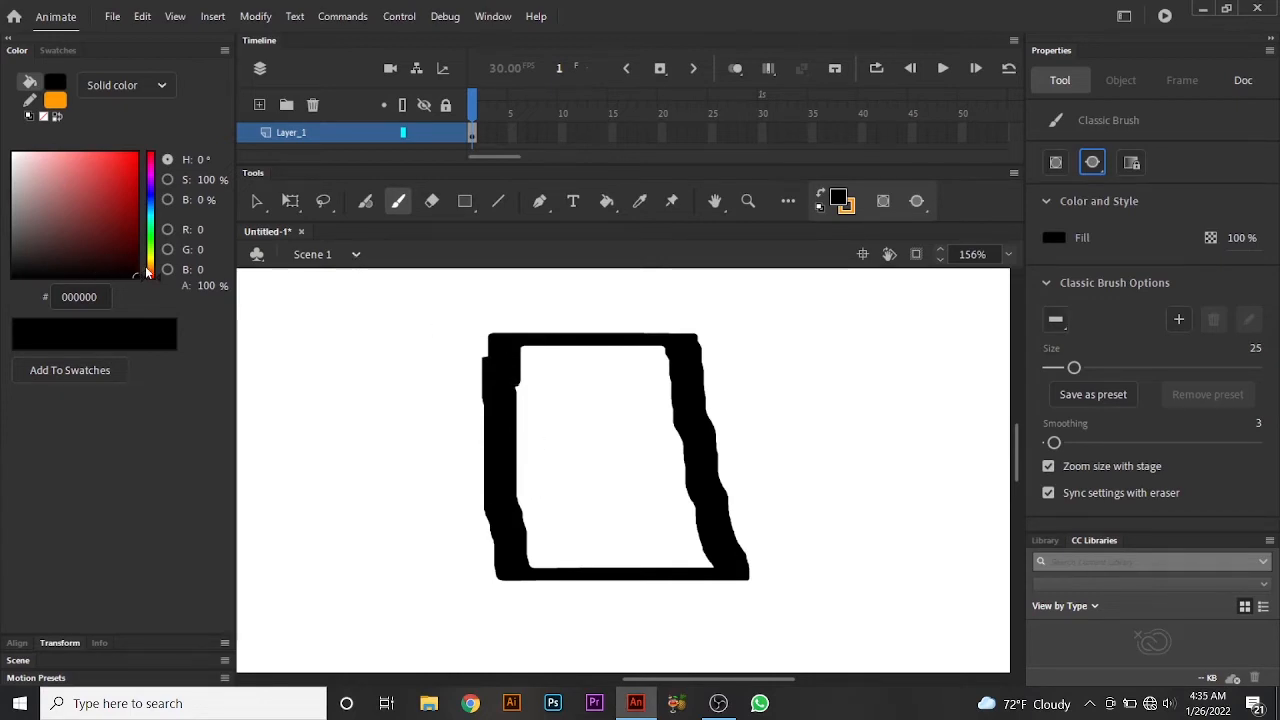
drag(147, 272, 150, 262)
drag(108, 196, 112, 156)
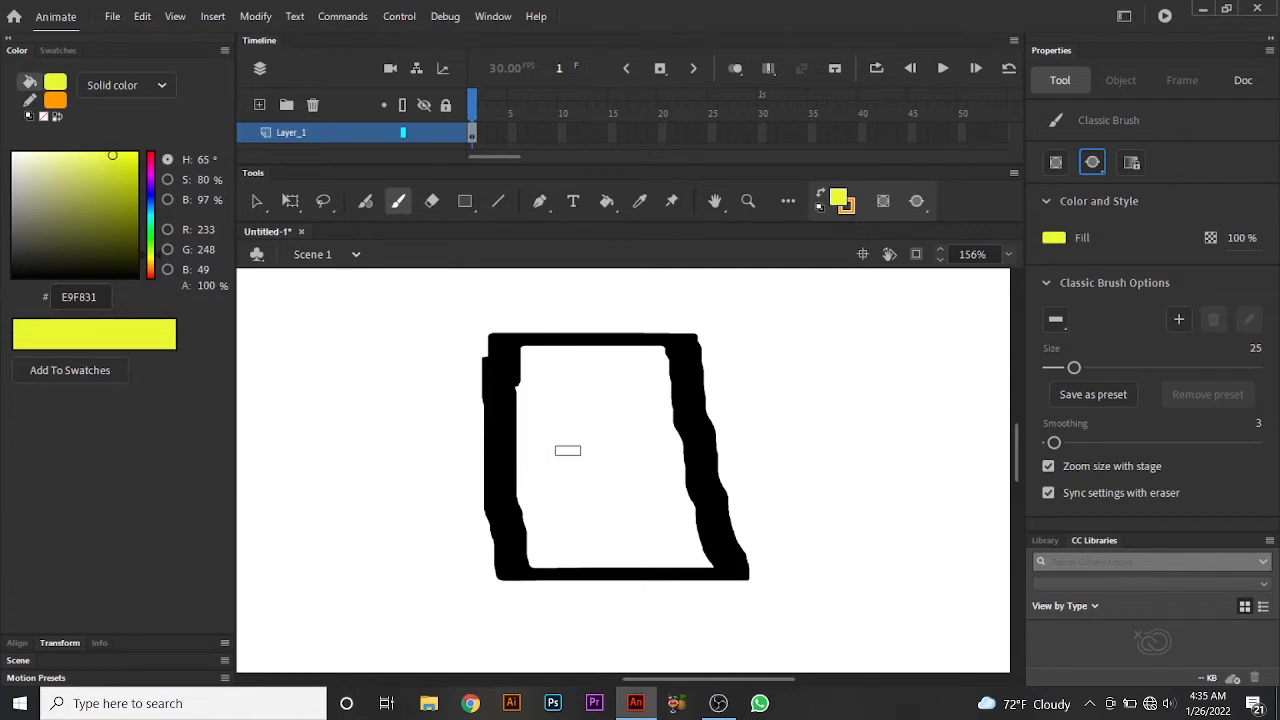
Step: Paint the whole interior of the black outline yellow with overlapping vertical strokes behind its edges
mouse_move(533, 344)
mouse_down()
mouse_move(525, 560)
mouse_move(700, 568)
mouse_move(677, 510)
mouse_move(656, 354)
mouse_move(546, 349)
mouse_move(562, 452)
mouse_up()
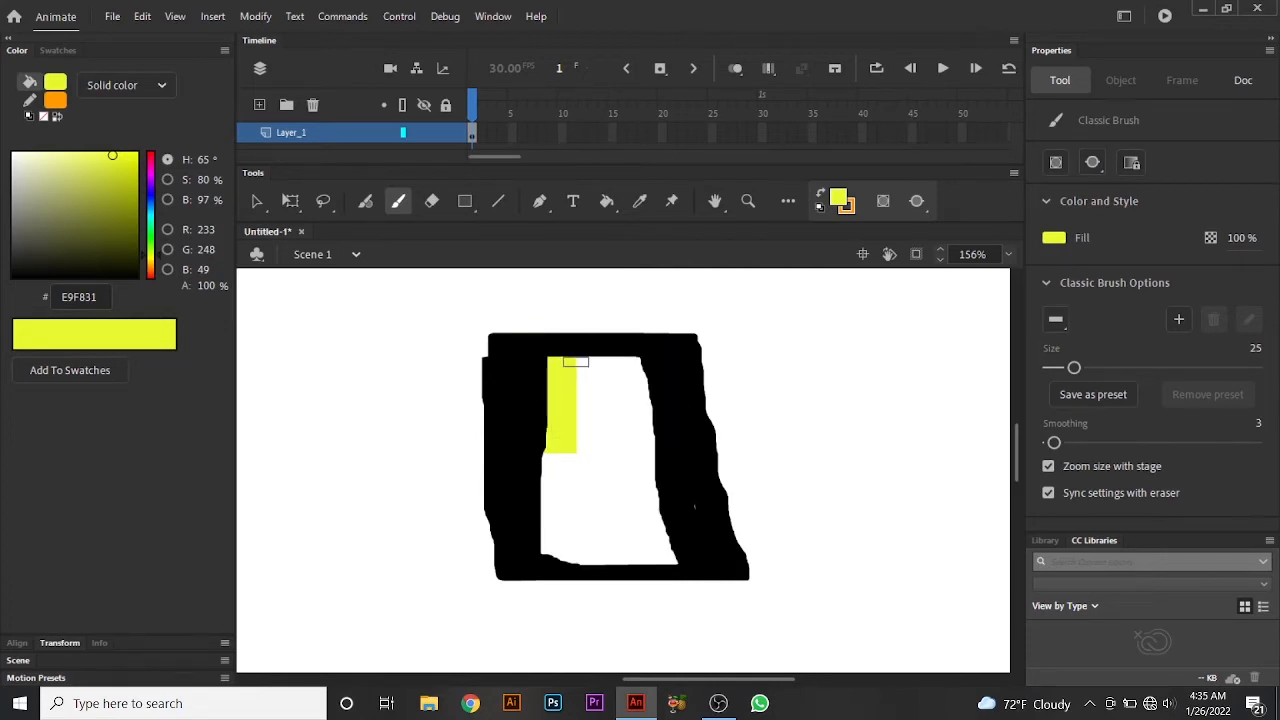
drag(574, 358, 566, 500)
drag(550, 433, 555, 572)
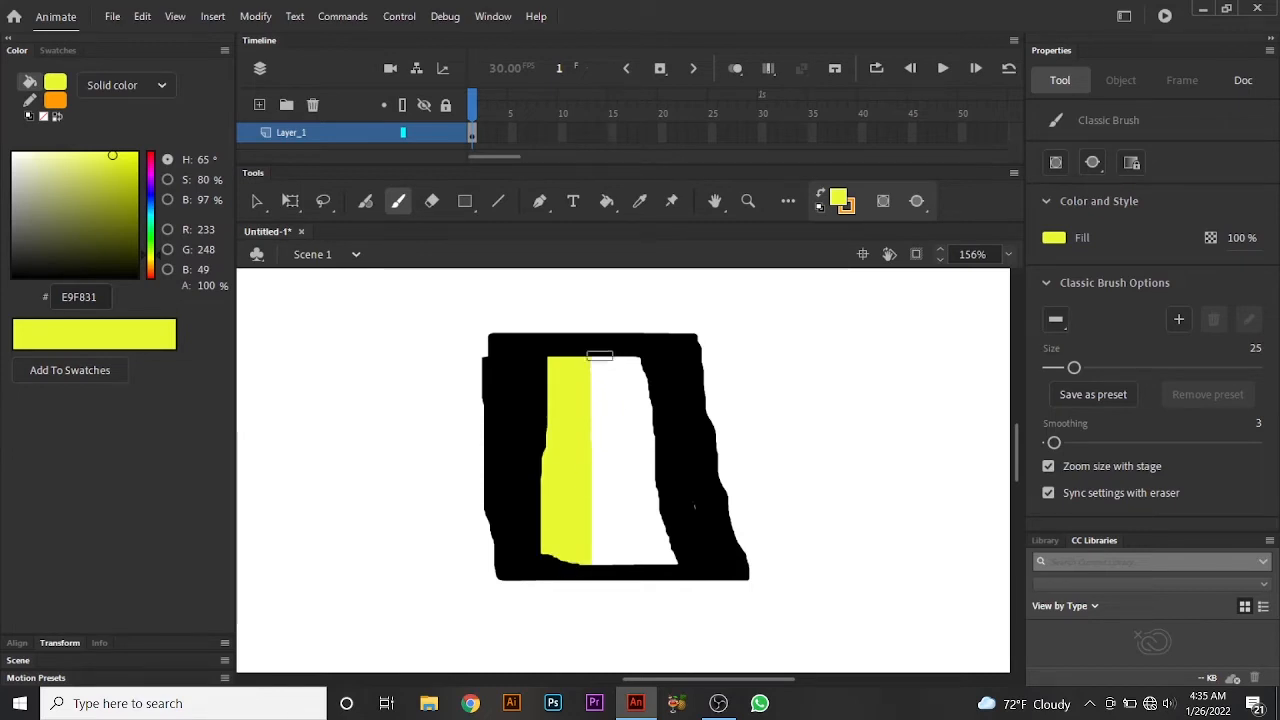
drag(596, 356, 597, 534)
mouse_move(638, 356)
mouse_down()
mouse_move(612, 553)
mouse_move(672, 563)
mouse_move(629, 429)
mouse_move(635, 386)
mouse_move(648, 520)
mouse_move(632, 531)
mouse_up()
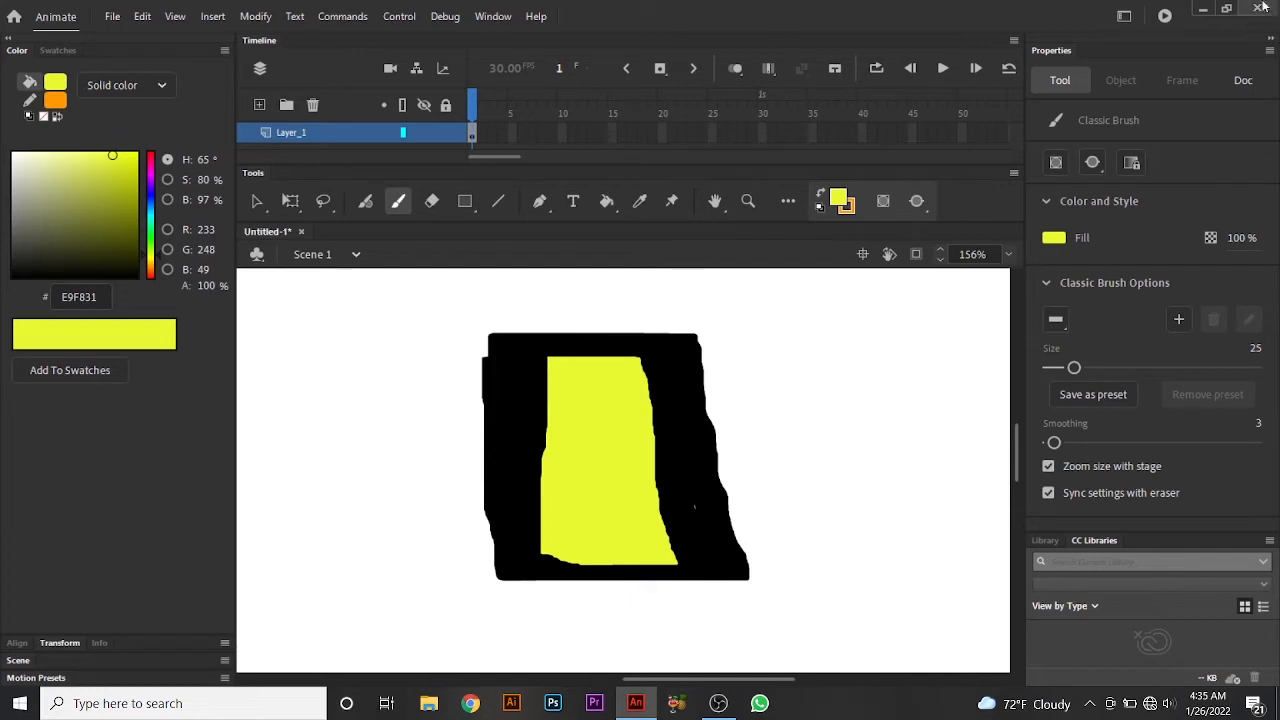
Step: Set the stroke colour to yellow FFDB2A and switch the Classic Brush mode to Paint Inside
click(1092, 168)
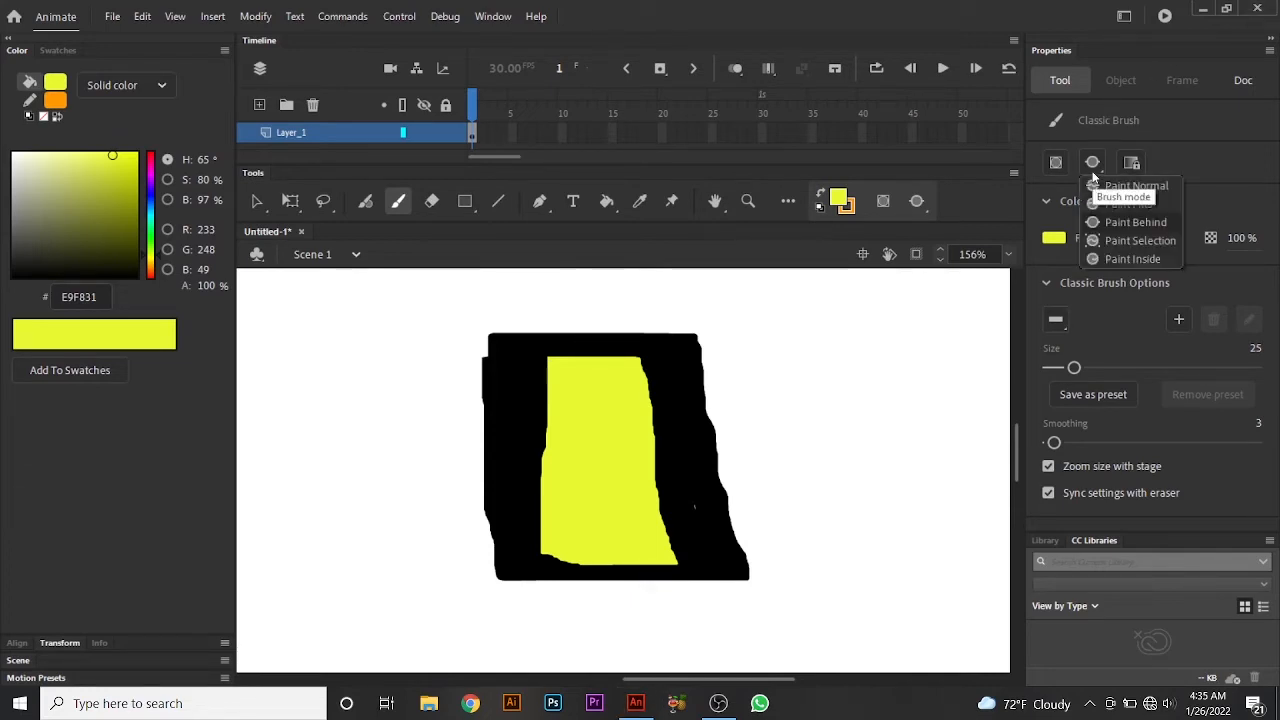
click(58, 103)
click(117, 163)
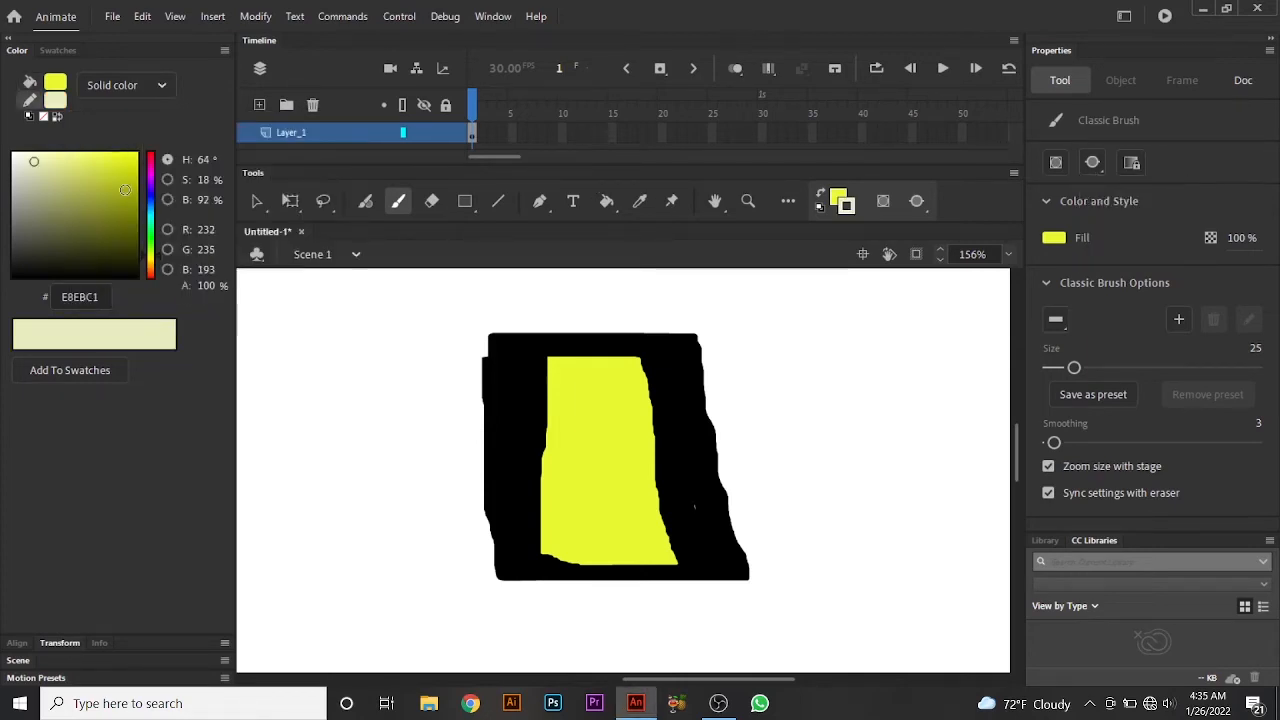
drag(151, 265, 151, 260)
drag(110, 165, 117, 153)
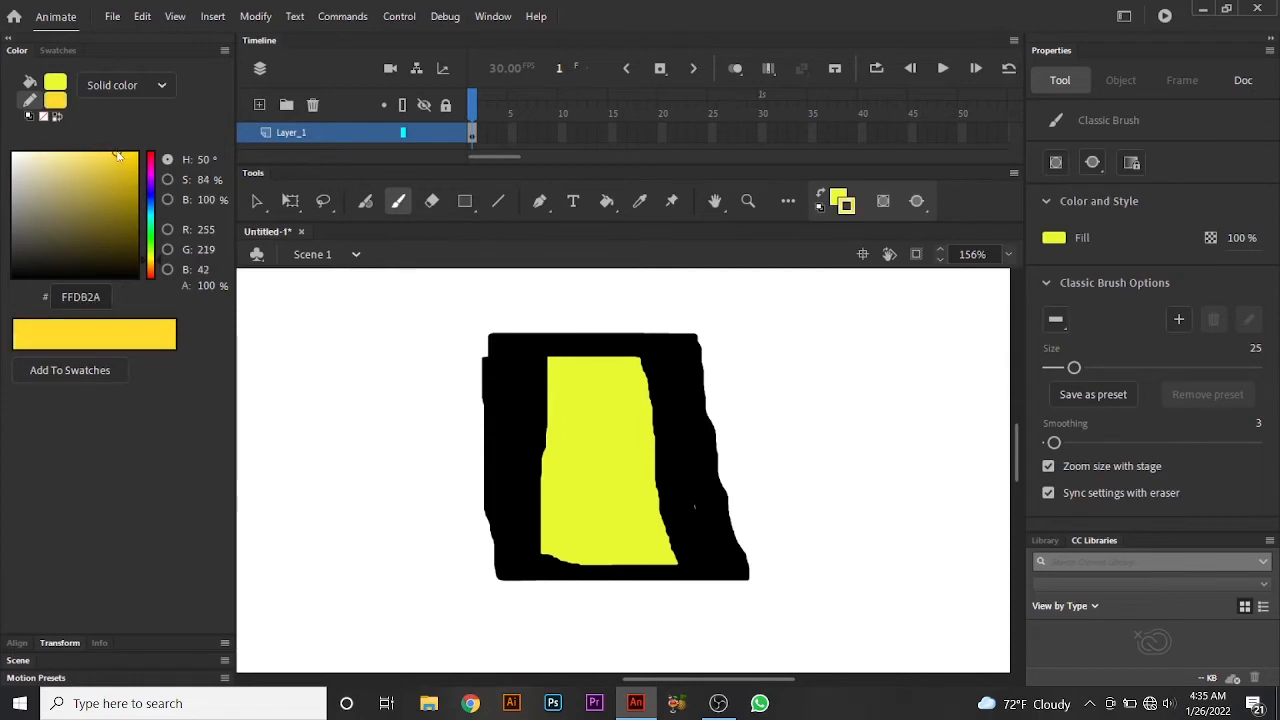
click(1095, 164)
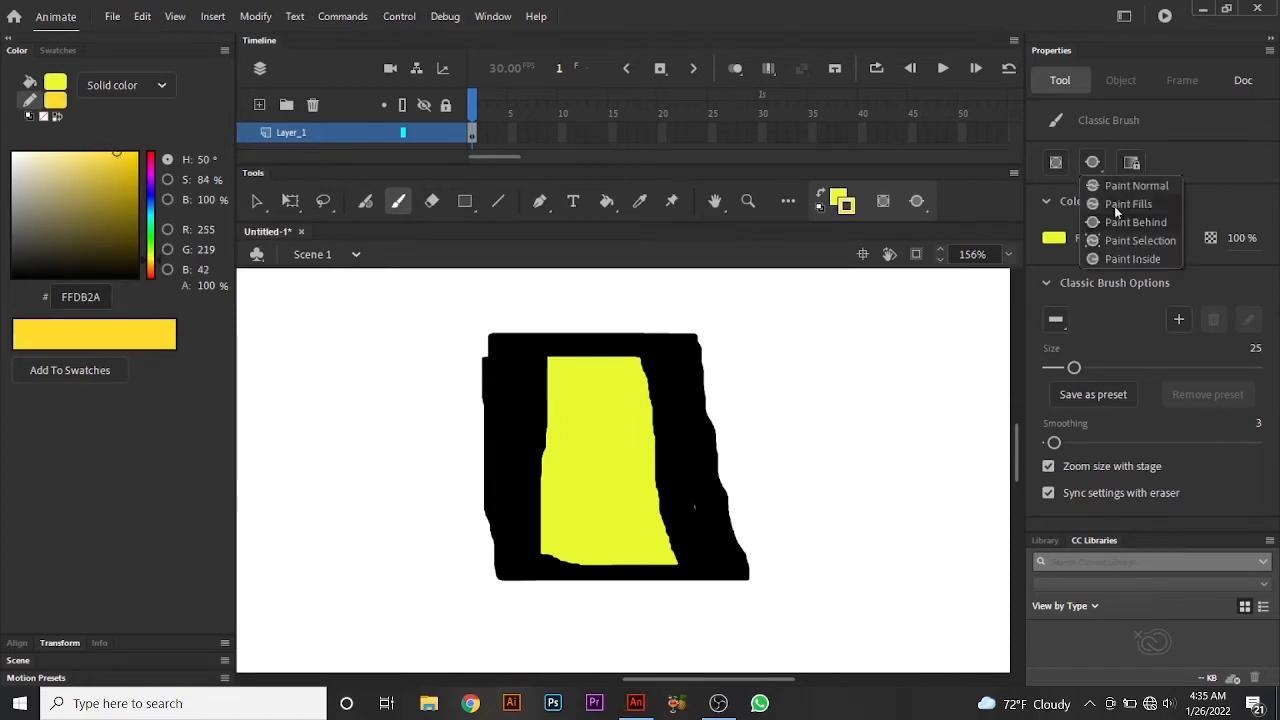
click(1120, 259)
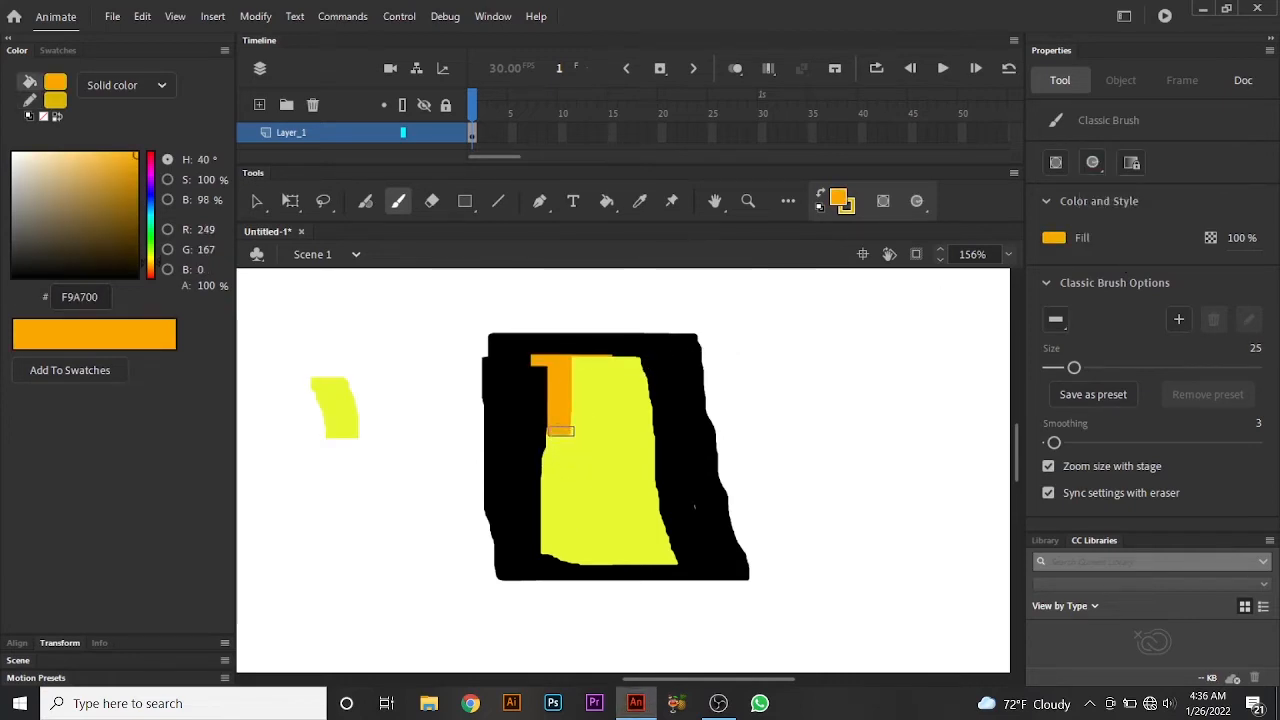
Step: Paint orange F9A700 strokes over the upper part of the yellow interior with the Classic Brush in Paint Inside mode
drag(557, 431, 556, 562)
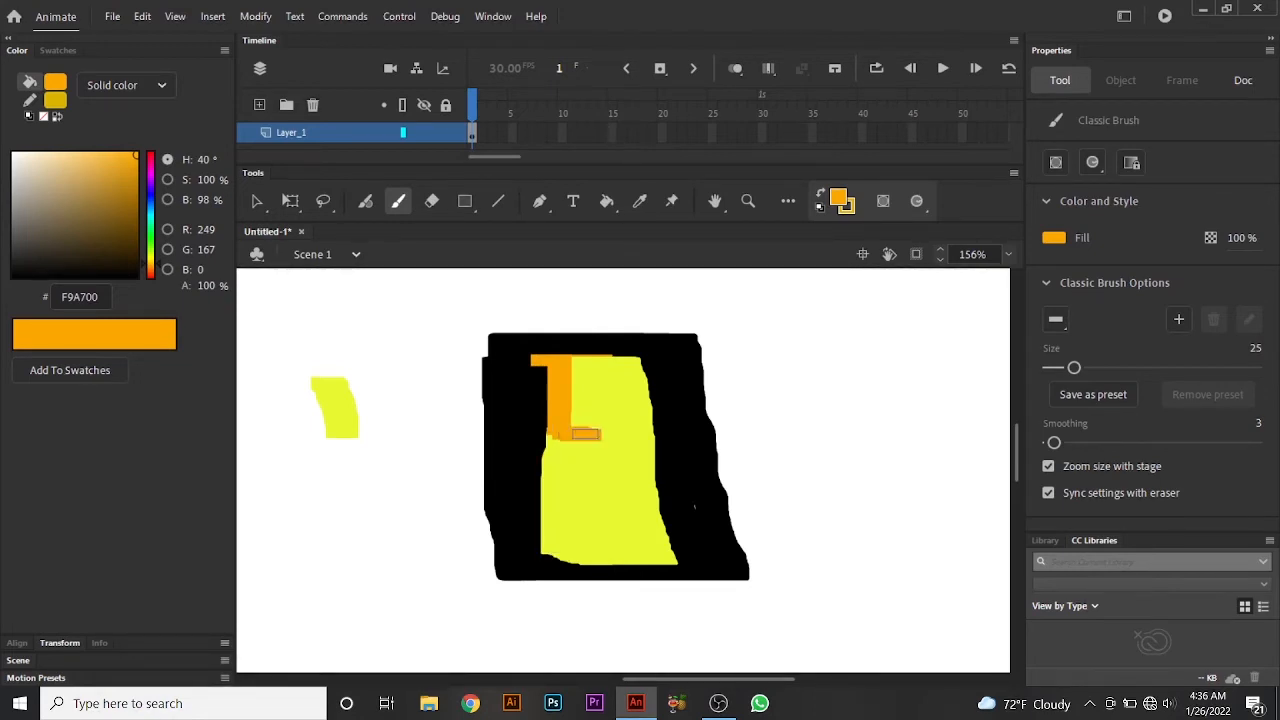
drag(560, 431, 553, 560)
drag(584, 368, 584, 438)
drag(608, 354, 610, 438)
drag(580, 361, 638, 366)
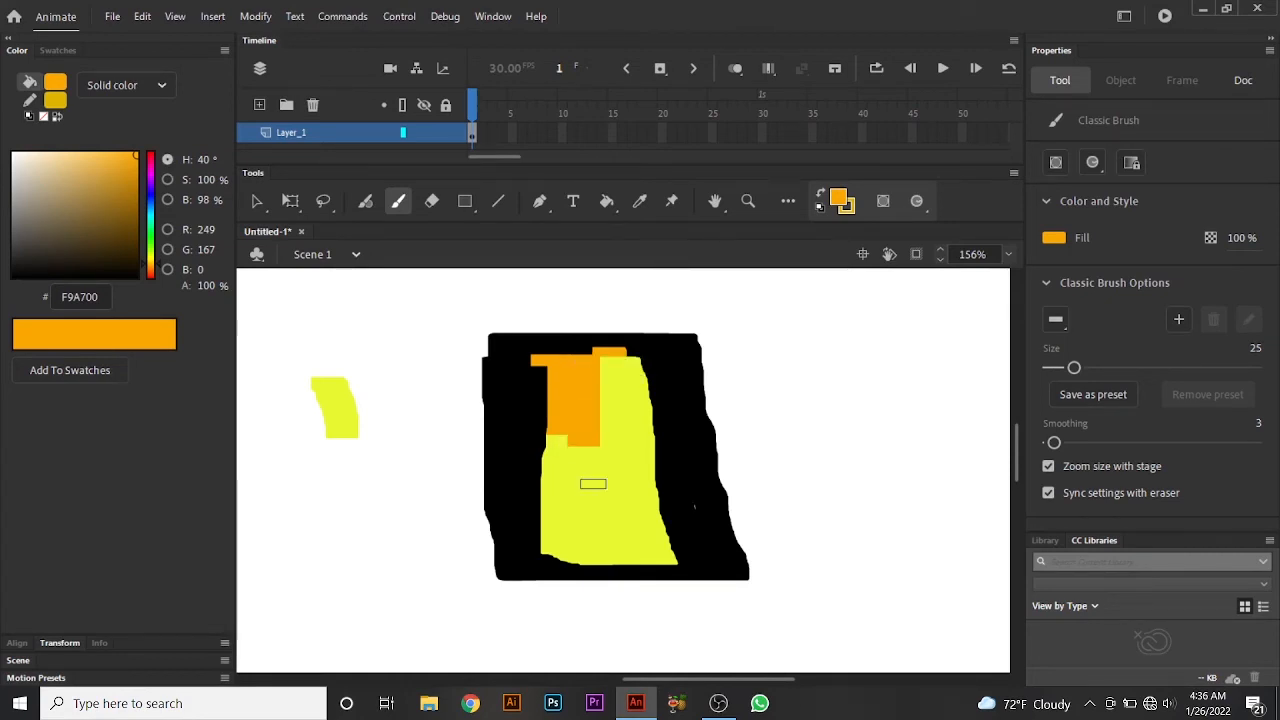
click(1100, 166)
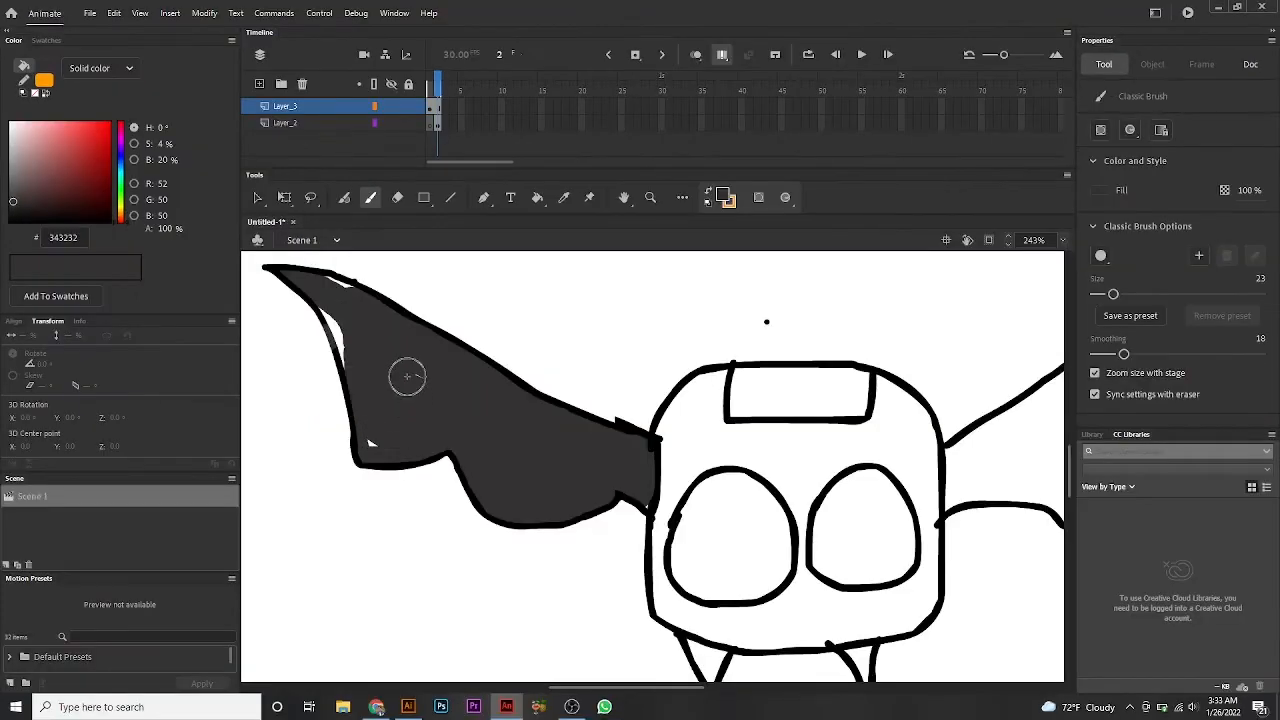
Step: Paint over the gaps in the bat's left wing with the Classic Brush in dark grey 343232
drag(328, 308, 360, 371)
key(ctrl+z)
mouse_move(530, 414)
mouse_down()
mouse_move(366, 371)
mouse_move(456, 406)
mouse_up()
drag(372, 412, 370, 416)
Step: Fill the bat's right wing with dark grey 343232 using the Classic Brush, undoing unwanted strokes
drag(754, 389, 386, 429)
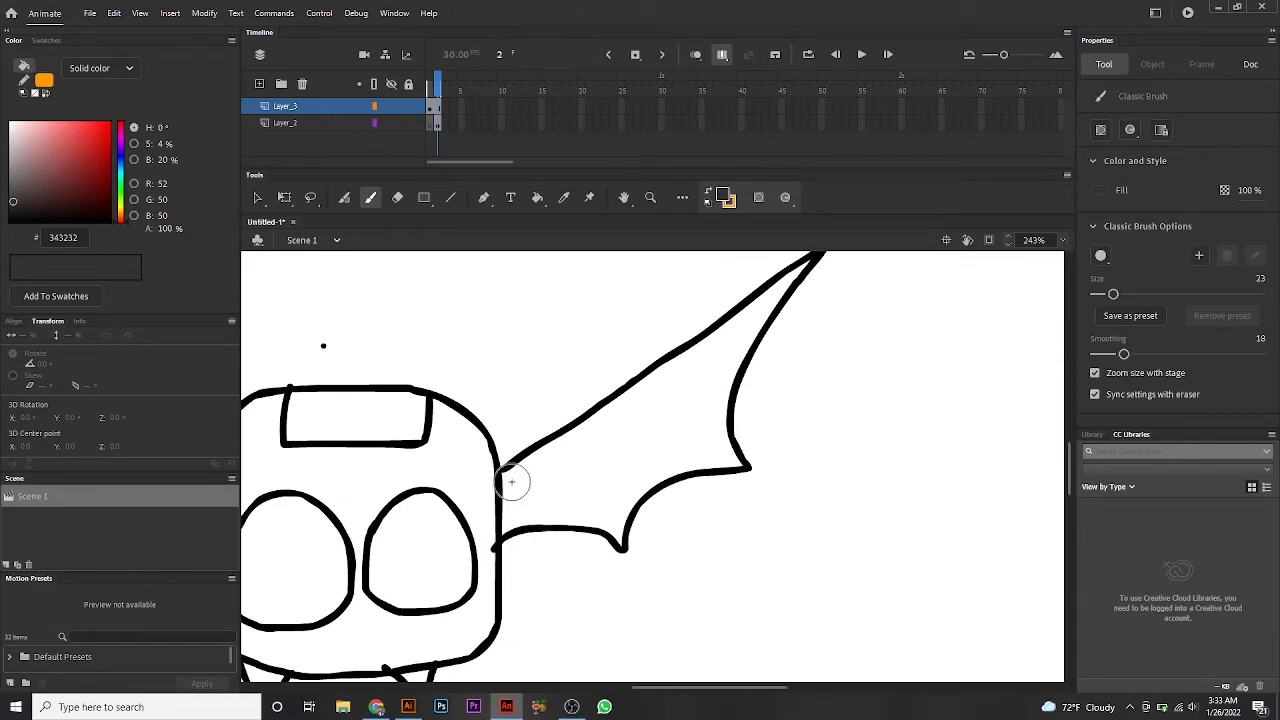
drag(514, 480, 767, 311)
click(820, 371)
mouse_move(512, 482)
mouse_down()
mouse_move(537, 451)
mouse_move(751, 320)
mouse_move(714, 449)
mouse_move(586, 517)
mouse_move(572, 479)
mouse_move(677, 434)
mouse_move(606, 488)
mouse_move(540, 506)
mouse_move(620, 509)
mouse_move(723, 429)
mouse_move(794, 271)
mouse_move(706, 363)
mouse_move(700, 423)
mouse_move(574, 489)
mouse_move(546, 451)
mouse_move(510, 492)
mouse_move(700, 458)
mouse_up()
key(ctrl+z)
key(ctrl+z)
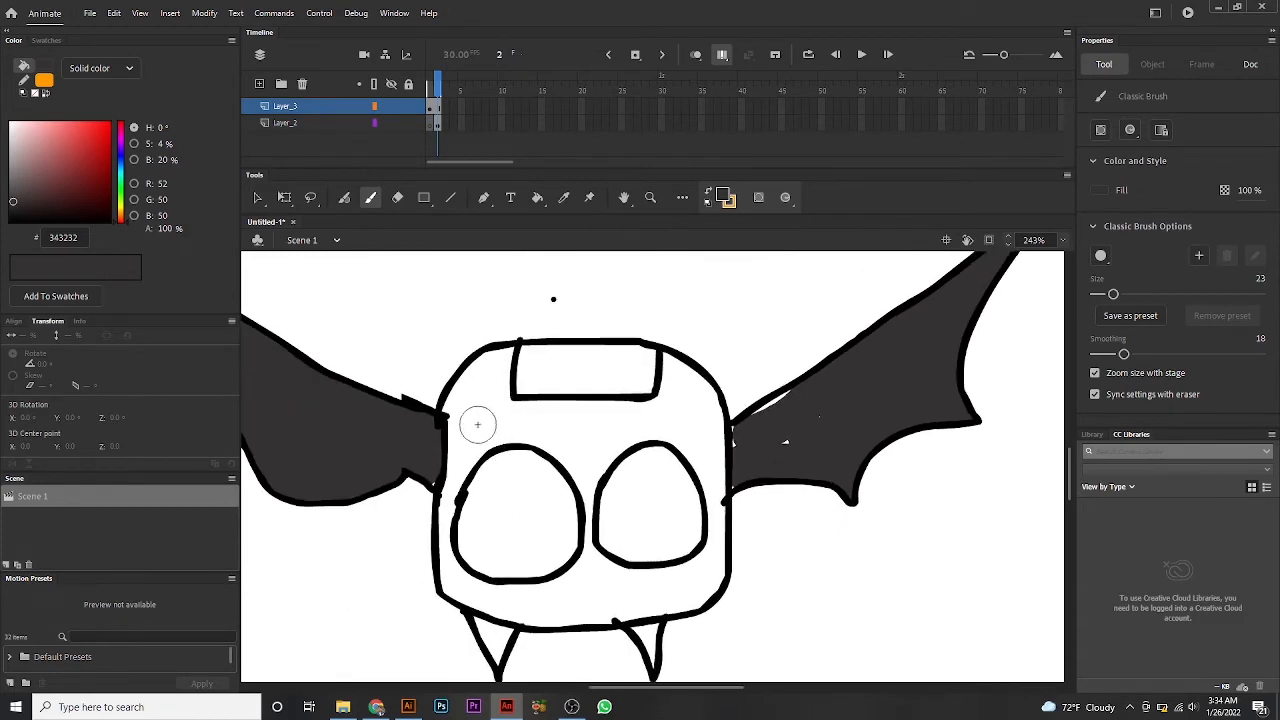
Step: Set the fill to grey 717171 and paint the upper part of the bat's head above the eyes with the Classic Brush
click(10, 176)
click(483, 389)
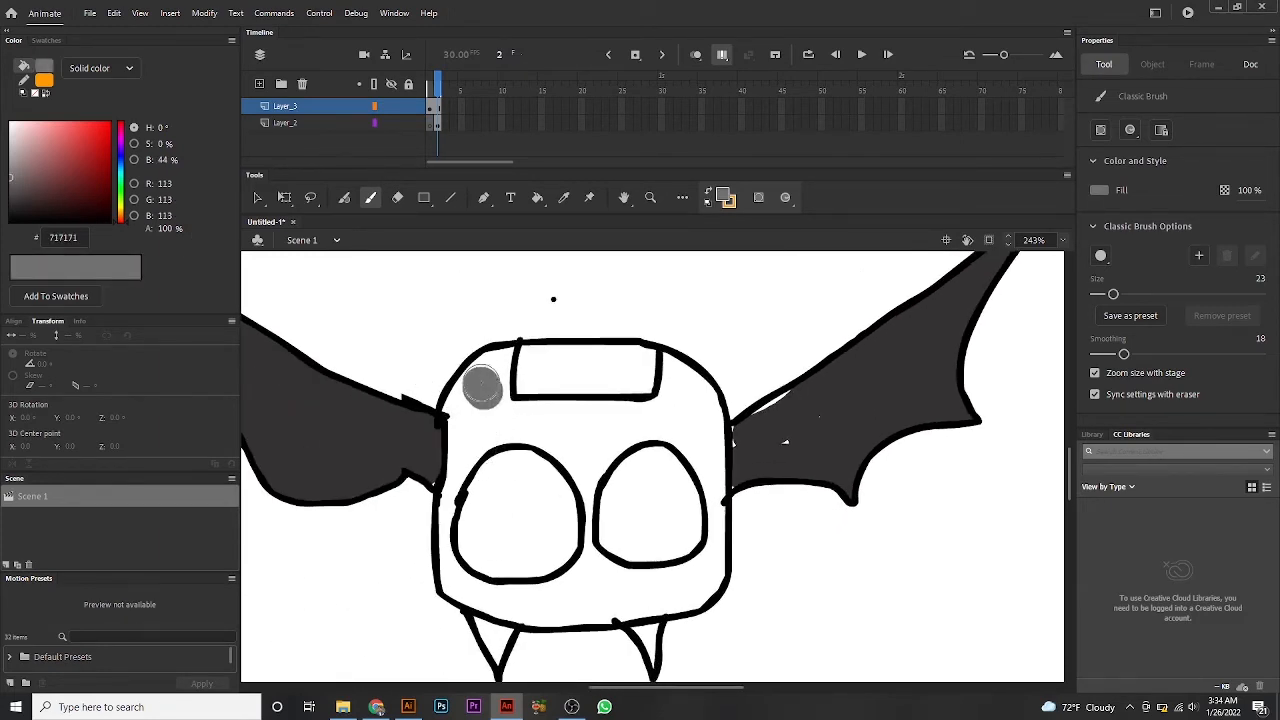
mouse_move(497, 368)
mouse_down()
mouse_move(457, 426)
mouse_move(492, 386)
mouse_move(514, 410)
mouse_move(649, 406)
mouse_move(667, 366)
mouse_move(714, 438)
mouse_move(472, 409)
mouse_move(473, 388)
mouse_move(441, 555)
mouse_move(491, 604)
mouse_move(599, 607)
mouse_move(707, 574)
mouse_move(713, 468)
mouse_move(688, 379)
mouse_move(676, 408)
mouse_move(568, 407)
mouse_move(502, 377)
mouse_move(467, 423)
mouse_move(620, 430)
mouse_up()
key(ctrl+z)
key(ctrl+z)
mouse_move(540, 425)
mouse_down()
mouse_move(485, 415)
mouse_move(553, 423)
mouse_move(578, 449)
mouse_move(640, 428)
mouse_up()
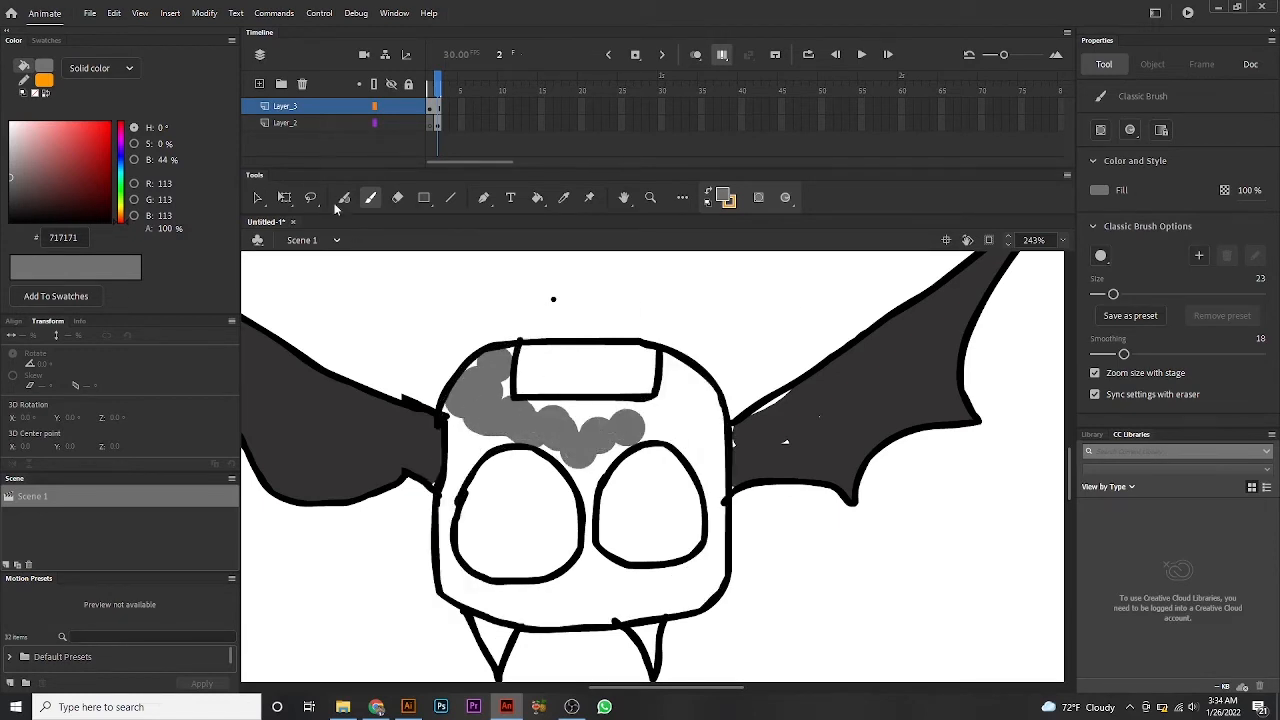
Step: Paint the rest of the bat's head around the eyes and band grey 717171 using the Fluid Brush at size 8
key(b)
mouse_move(470, 376)
mouse_down()
mouse_move(491, 360)
mouse_move(463, 380)
mouse_move(443, 490)
mouse_up()
mouse_move(458, 445)
mouse_down()
mouse_move(443, 442)
mouse_move(441, 355)
mouse_up()
mouse_move(432, 348)
mouse_down()
mouse_move(422, 450)
mouse_move(440, 498)
mouse_move(500, 523)
mouse_move(594, 521)
mouse_move(703, 446)
mouse_move(710, 332)
mouse_move(669, 278)
mouse_move(638, 299)
mouse_move(491, 306)
mouse_up()
mouse_move(572, 322)
mouse_down()
mouse_move(565, 470)
mouse_move(455, 492)
mouse_move(665, 488)
mouse_move(685, 467)
mouse_up()
mouse_move(604, 335)
mouse_down()
mouse_move(585, 380)
mouse_move(594, 352)
mouse_move(696, 396)
mouse_move(683, 329)
mouse_up()
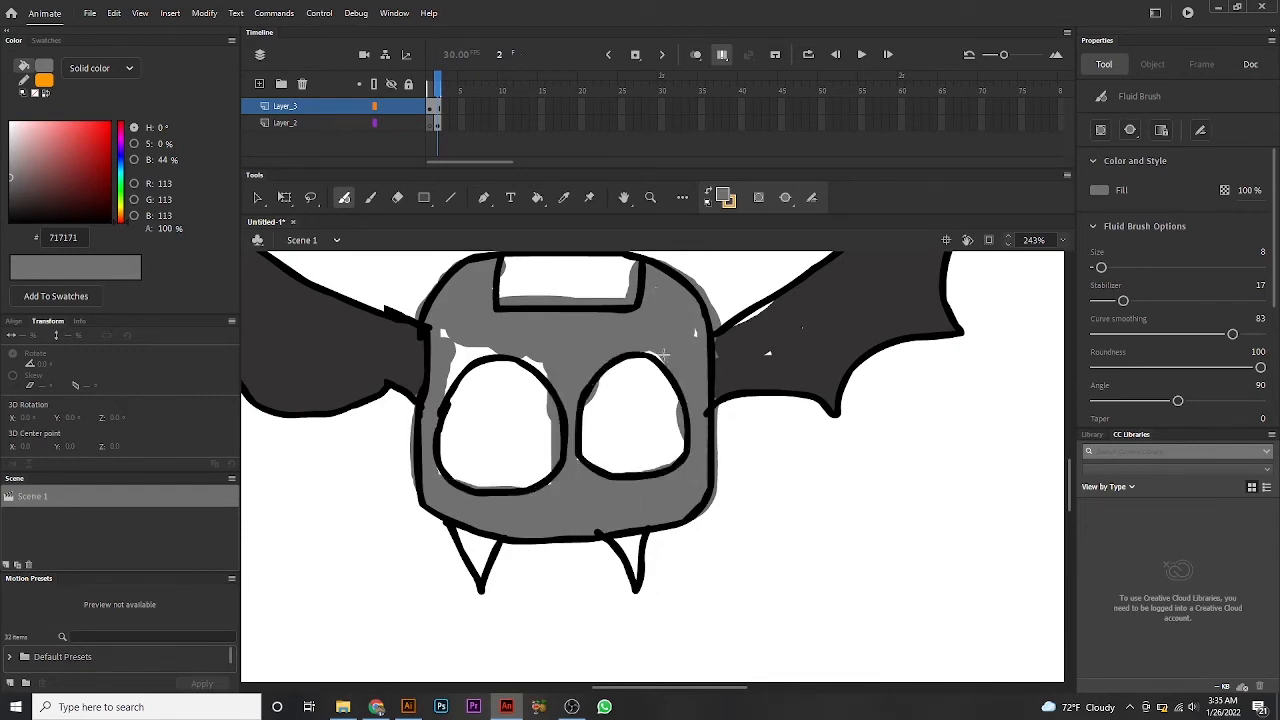
Step: Sample the left wing's dark grey 343232 with the Eyedropper
mouse_move(432, 400)
mouse_down()
mouse_move(447, 326)
mouse_move(575, 398)
mouse_up()
key(i)
click(510, 404)
click(447, 417)
key(ctrl+z)
key(i)
click(447, 413)
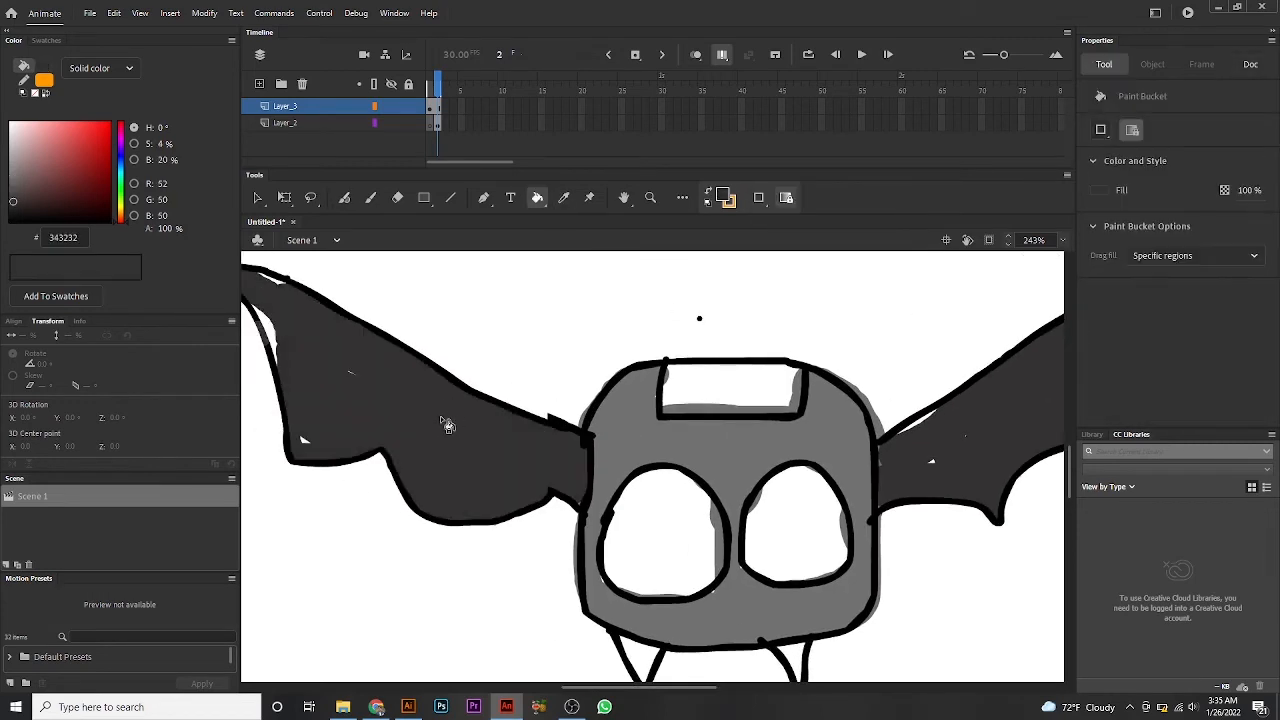
Step: Touch up the white gaps along the left wing's edges in dark grey 343232 with the Fluid Brush
key(b)
click(344, 197)
mouse_move(284, 329)
mouse_down()
mouse_move(344, 333)
mouse_move(318, 310)
mouse_move(346, 392)
mouse_up()
key(b)
click(344, 197)
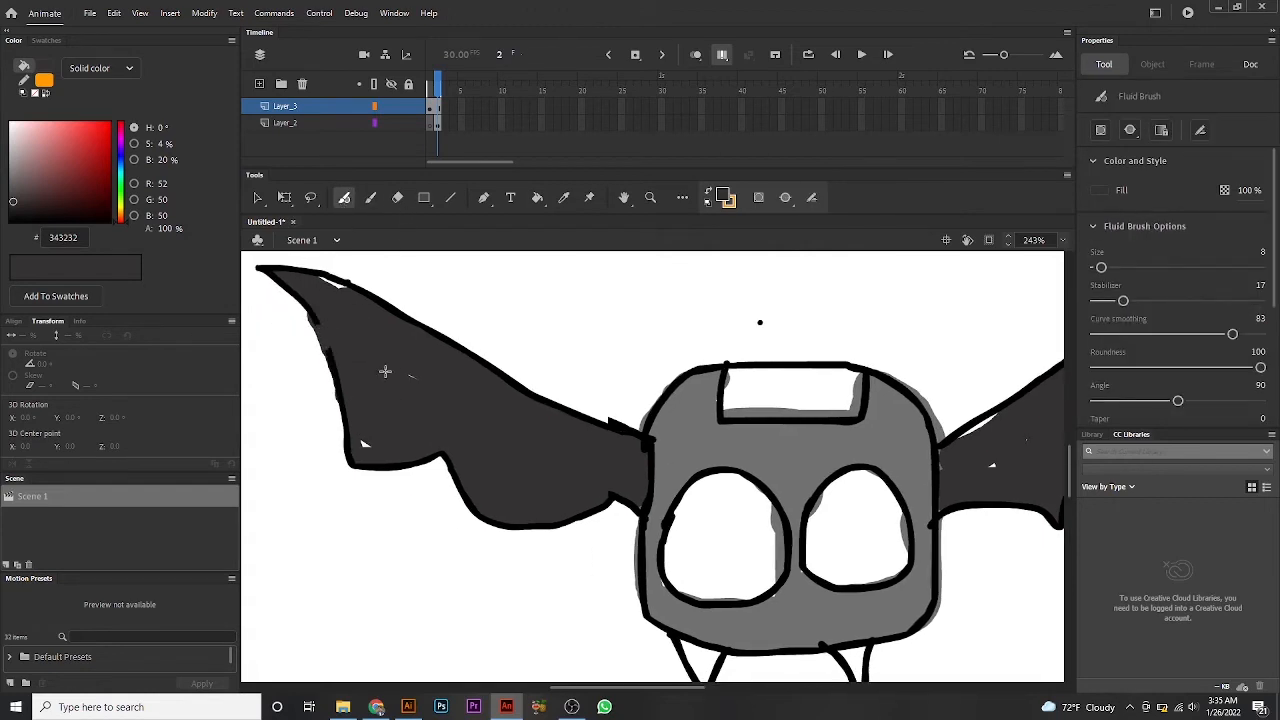
mouse_move(316, 278)
mouse_down()
mouse_move(358, 288)
mouse_move(342, 288)
mouse_up()
Step: Fill both fangs below the bat's head with dark grey 343232 using the Fluid Brush at size 6
mouse_move(612, 423)
mouse_down()
mouse_move(480, 360)
mouse_move(527, 348)
mouse_move(463, 224)
mouse_up()
drag(499, 424, 532, 478)
key(ctrl+z)
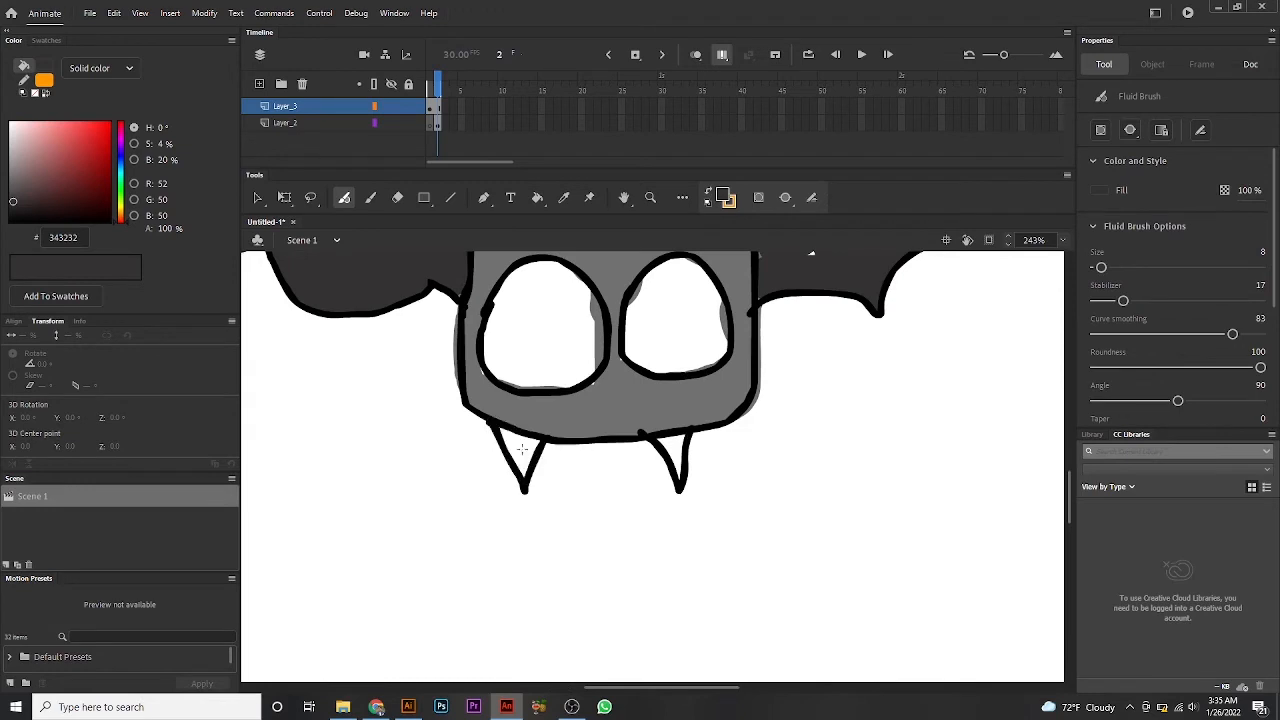
key(bracketleft)
key(bracketleft)
mouse_move(498, 428)
mouse_down()
mouse_move(515, 455)
mouse_move(535, 445)
mouse_up()
mouse_move(650, 440)
mouse_down()
mouse_move(680, 466)
mouse_move(676, 438)
mouse_move(609, 561)
mouse_up()
drag(419, 404, 529, 454)
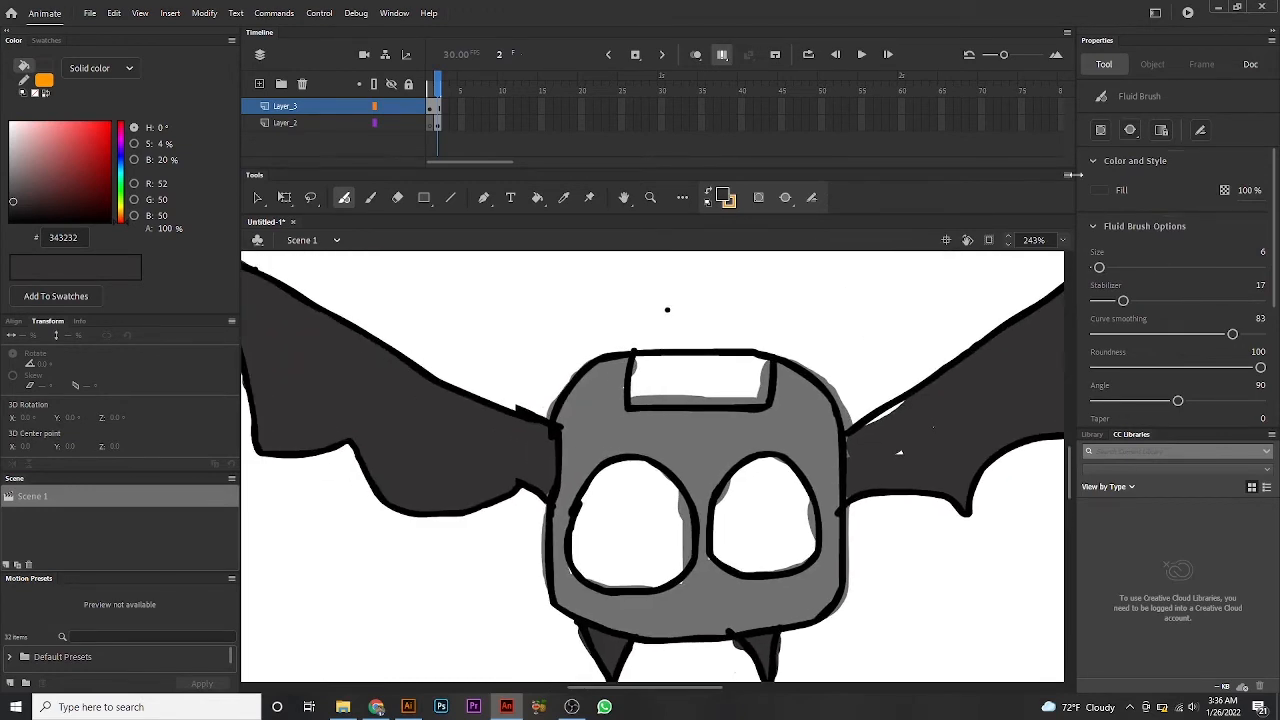
Step: Set the fill to 5B5959 and try Fluid Brush strokes over the left wing in Paint Behind mode
drag(819, 267, 897, 255)
click(15, 179)
click(12, 186)
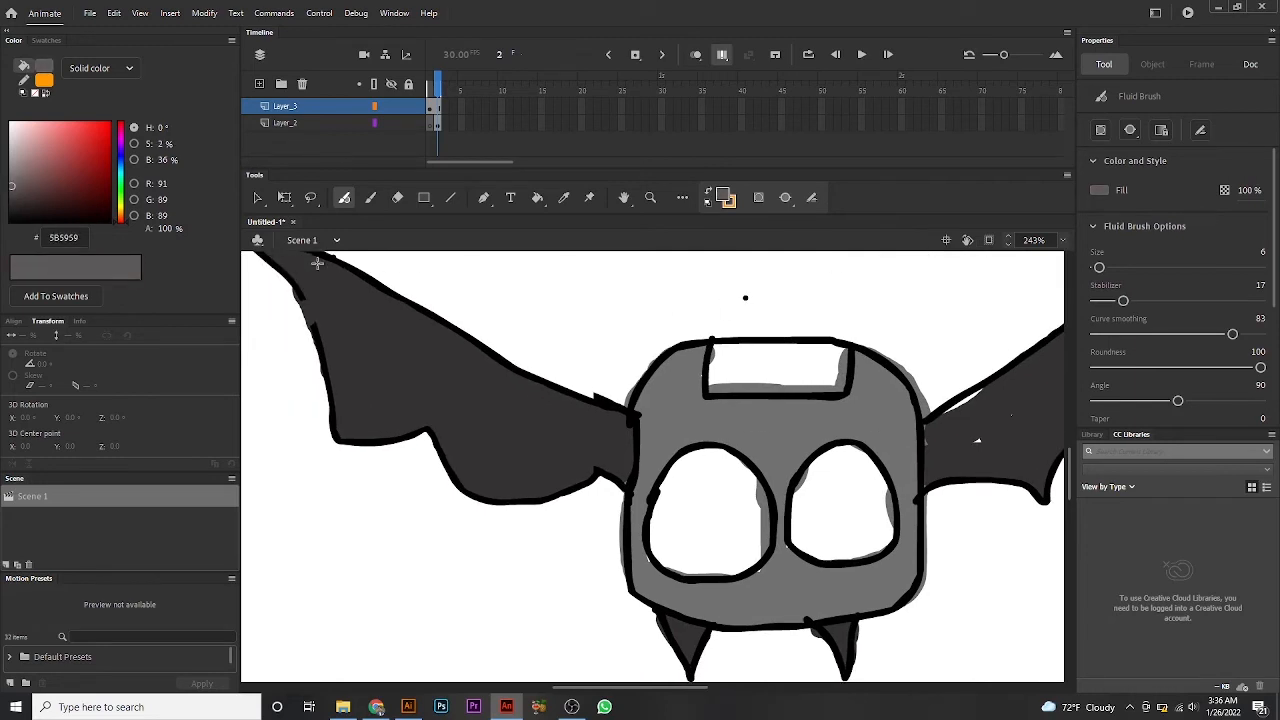
click(1135, 133)
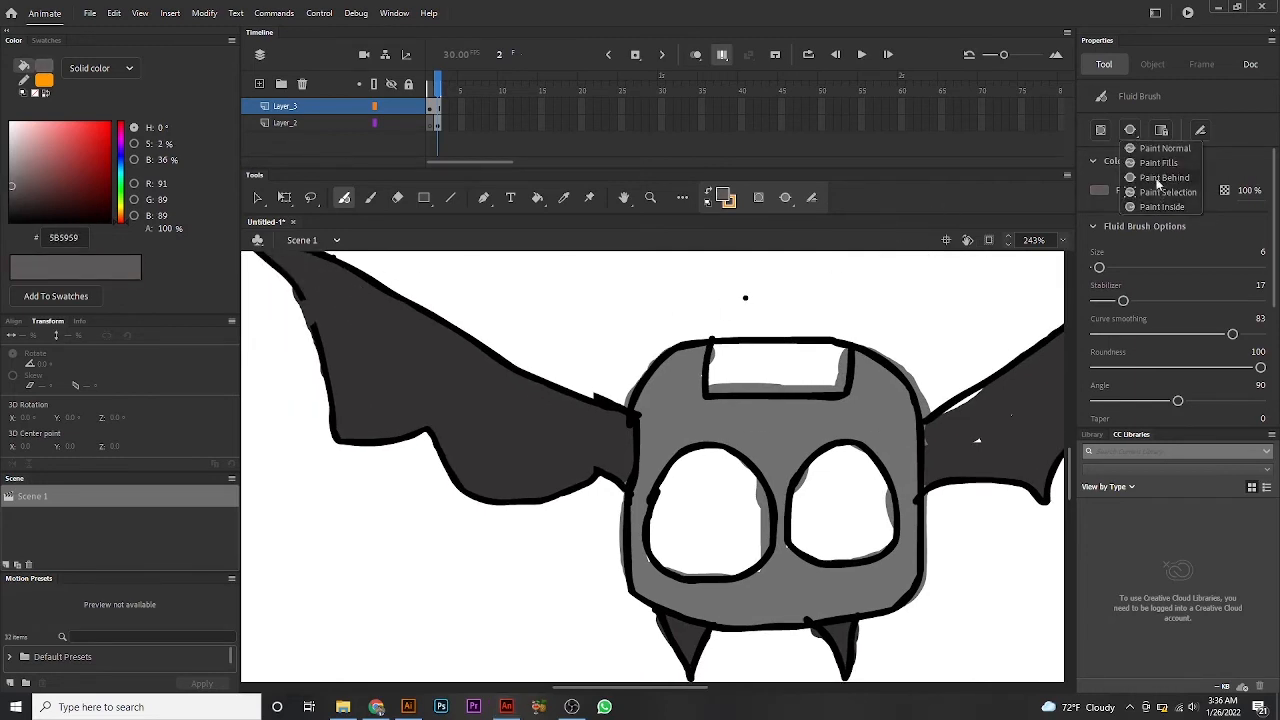
click(1152, 178)
drag(356, 325, 426, 366)
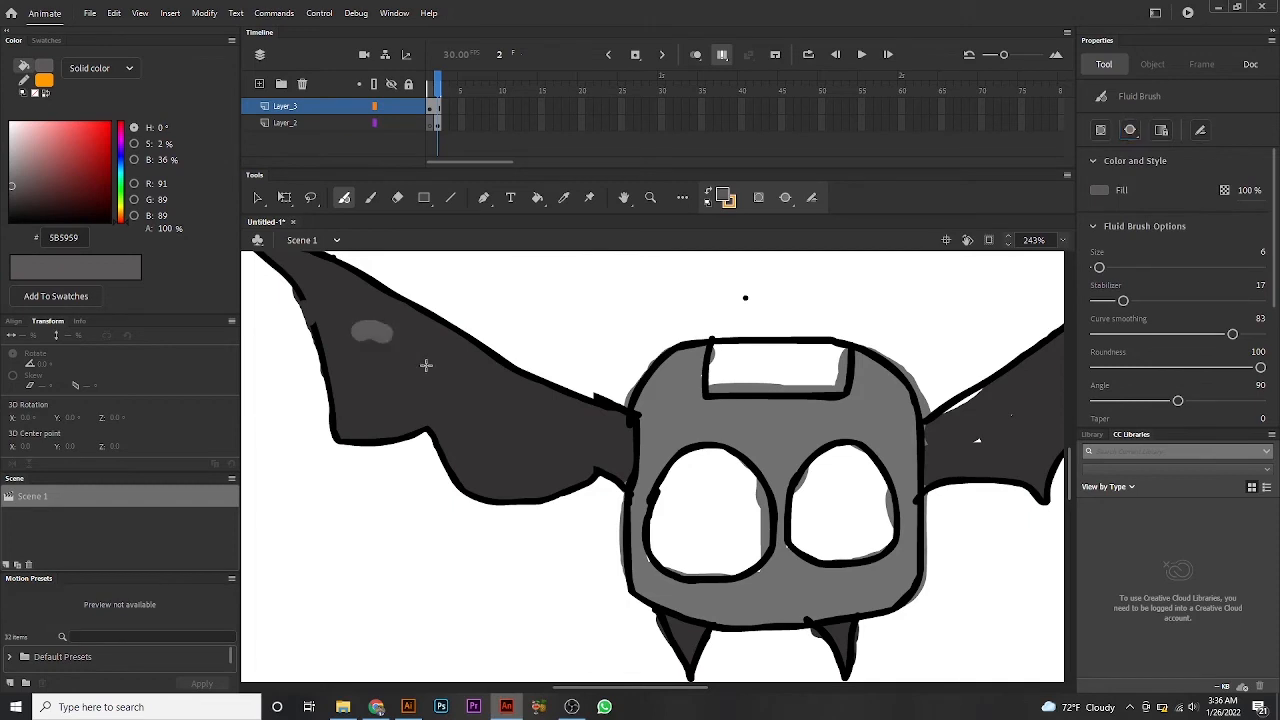
drag(378, 306, 489, 370)
click(1133, 134)
click(1149, 180)
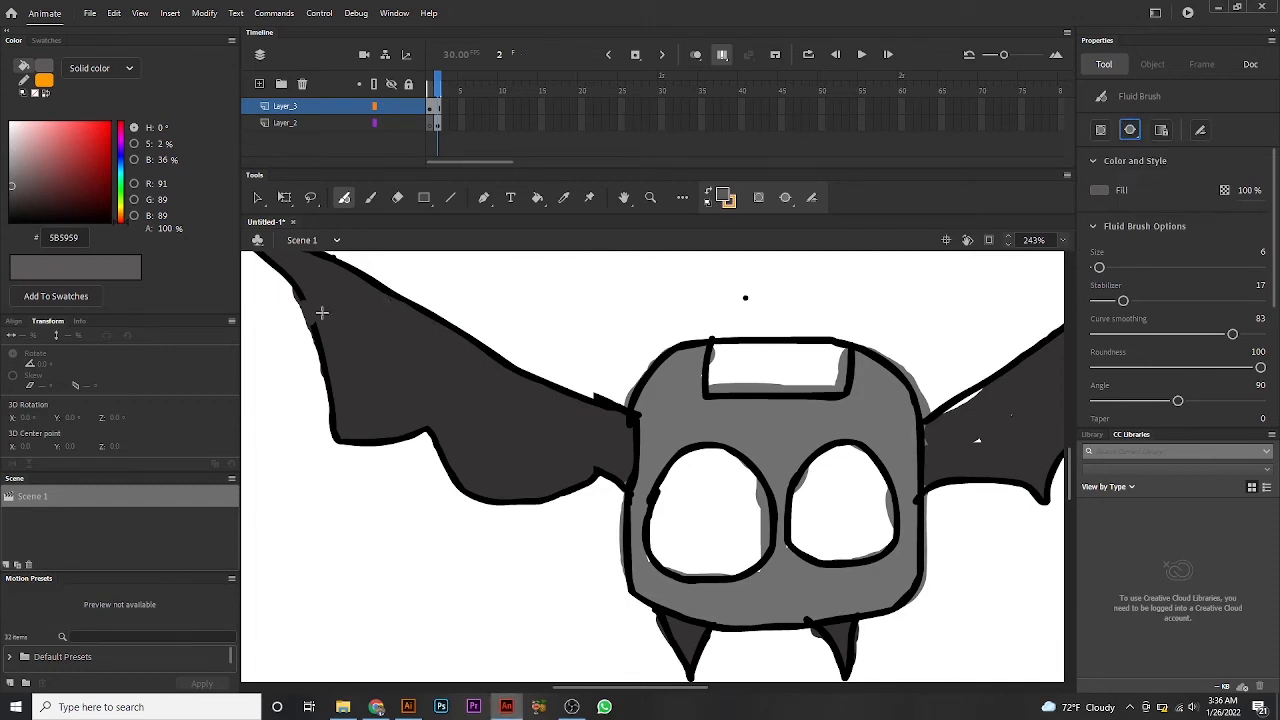
drag(336, 295, 399, 330)
Step: Switch the Fluid Brush mode to Paint Selection and set the fill colour to light grey 9B9797
click(1129, 135)
click(1152, 194)
click(16, 160)
drag(16, 161, 12, 160)
click(571, 160)
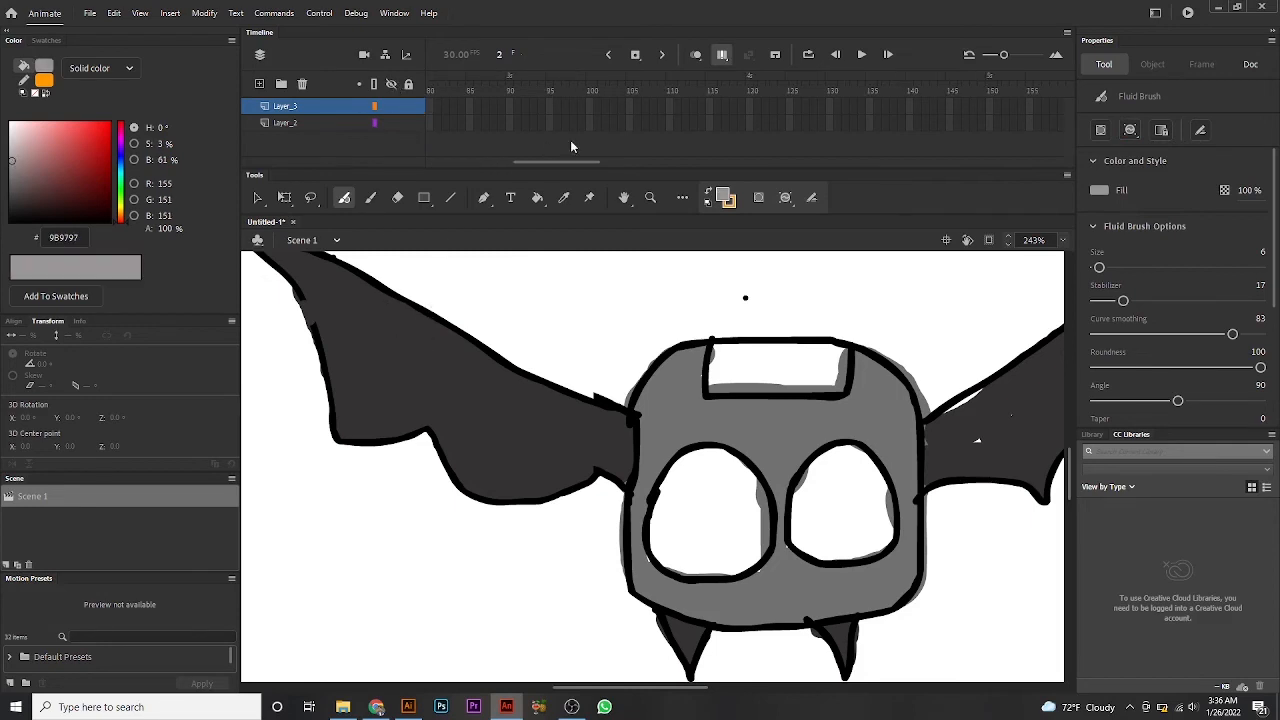
Step: Try strokes across the upper left wing with the Fluid Brush in Paint Inside and Paint Behind modes
click(1133, 134)
click(1145, 208)
mouse_move(340, 300)
mouse_down()
mouse_move(370, 310)
mouse_move(438, 375)
mouse_move(427, 335)
mouse_up()
click(1132, 133)
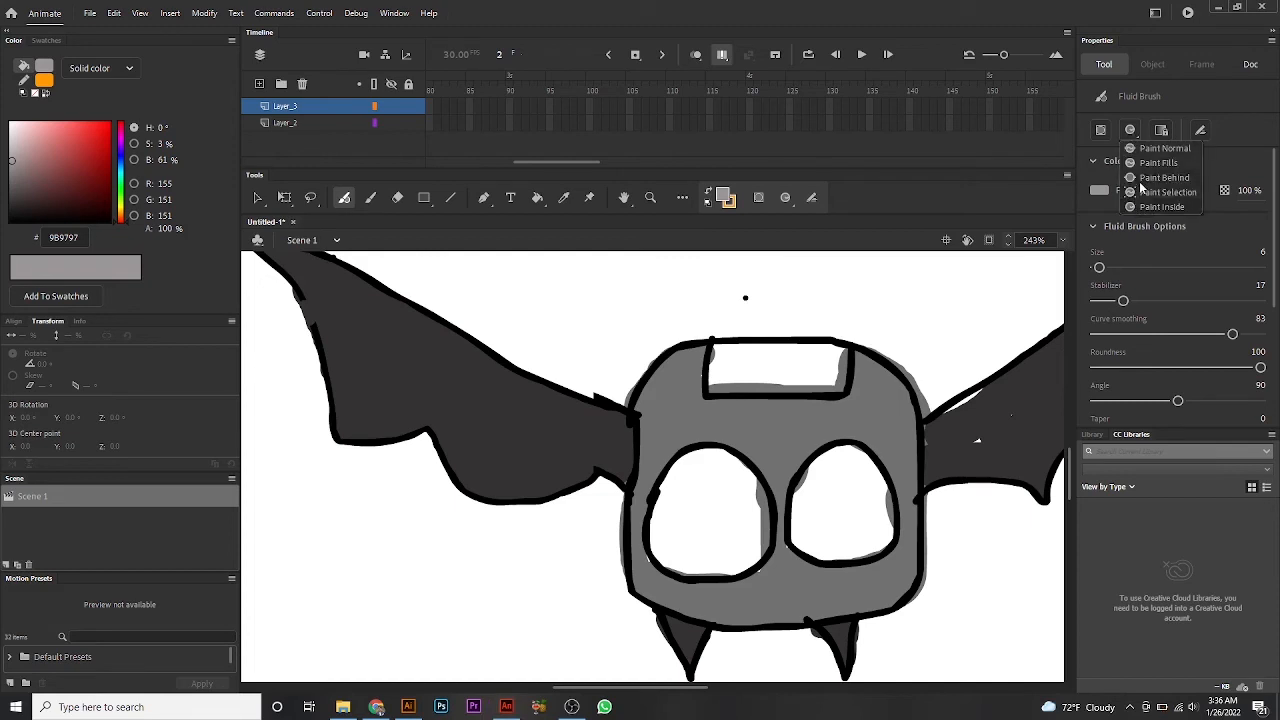
click(1140, 184)
mouse_move(352, 289)
mouse_down()
mouse_move(400, 345)
mouse_move(352, 318)
mouse_move(430, 372)
mouse_up()
Step: Set the brush mode to Paint Inside and the fill opacity to 30%, try strokes on the head, and undo them
click(1130, 137)
click(1135, 208)
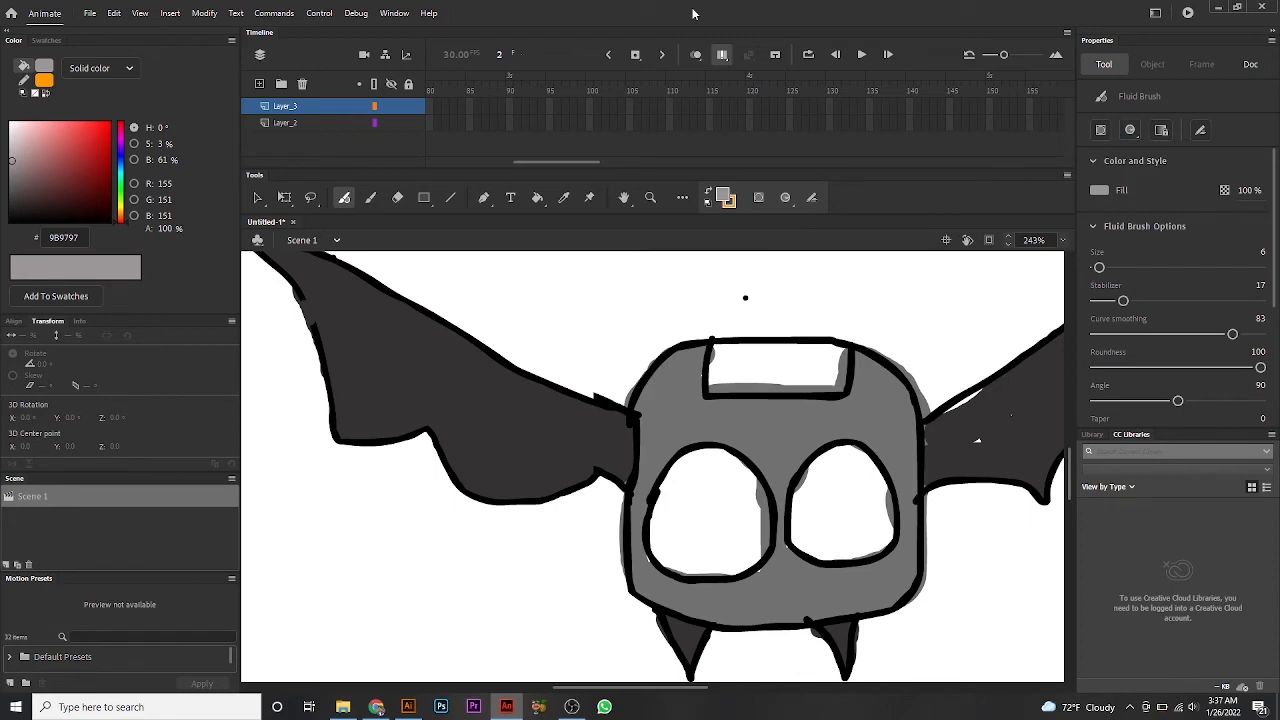
drag(702, 422, 742, 444)
text(30)
key(Return)
drag(656, 412, 681, 366)
key(ctrl+z)
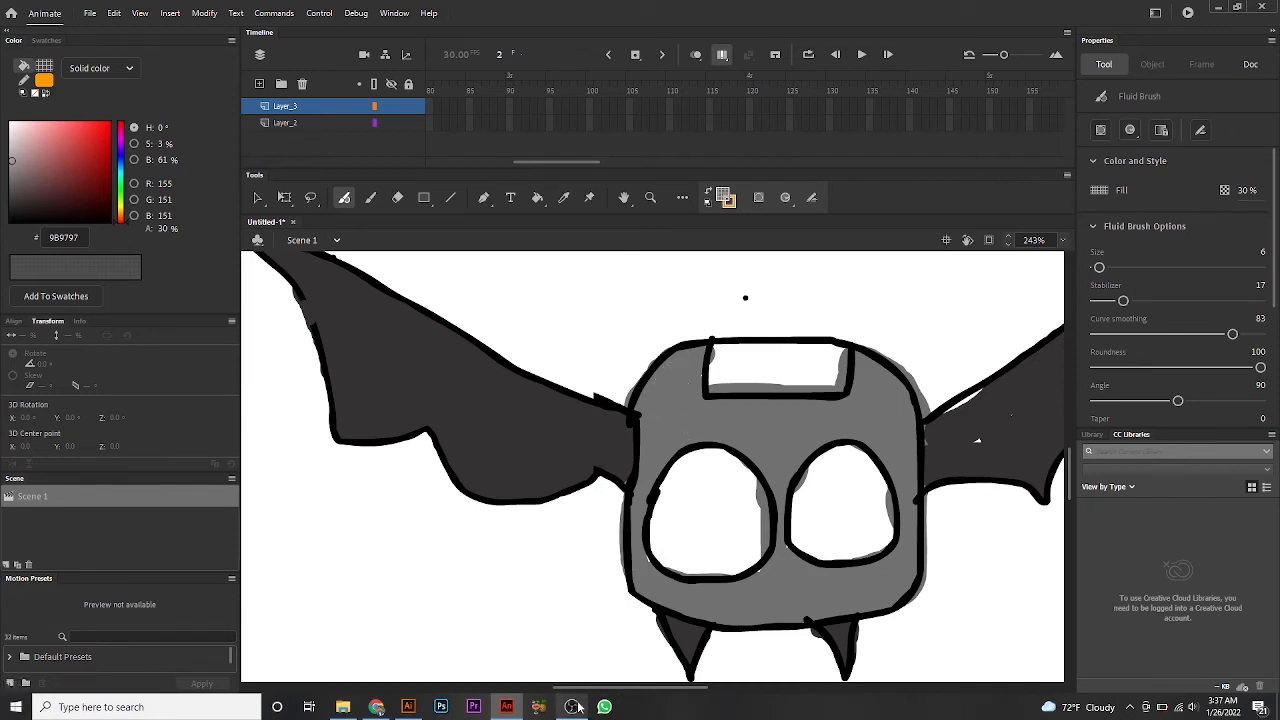
key(alt+Tab)
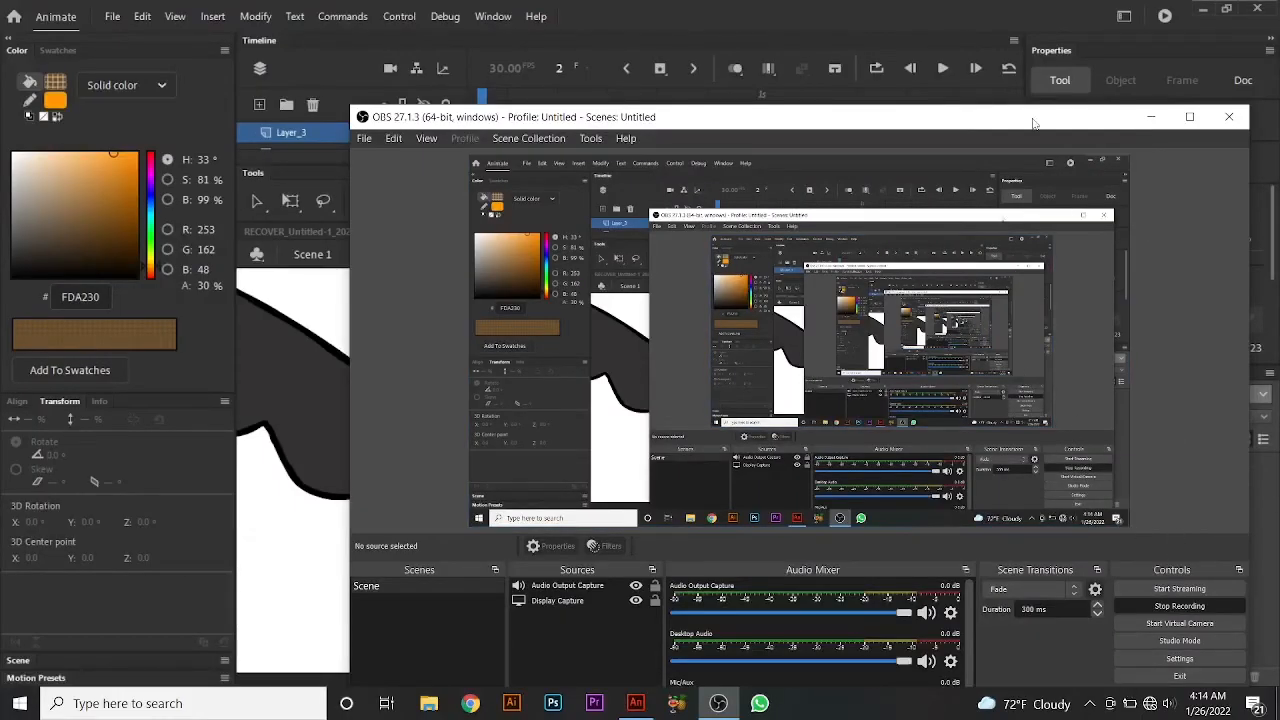
drag(1034, 122, 931, 49)
click(1052, 48)
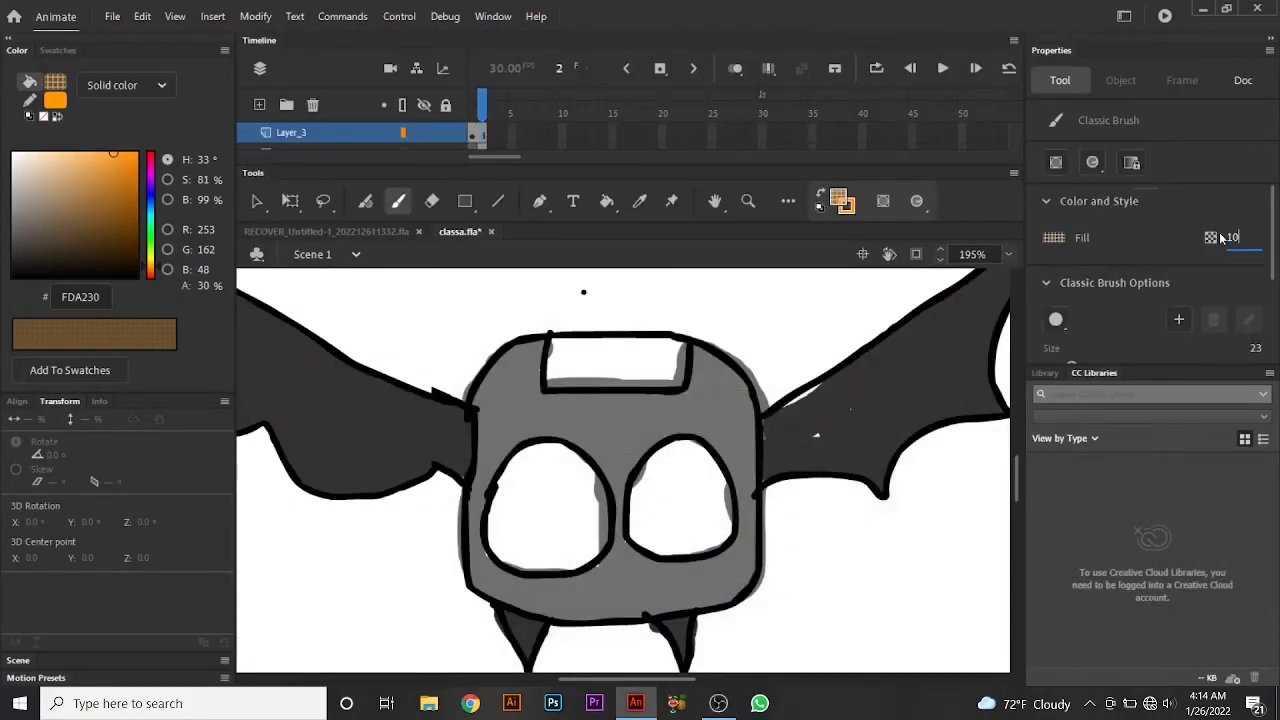
Step: Set the fill opacity to 100% and paint orange FDA230 dabs in the bat's right eye with the Classic Brush
key(Return)
mouse_move(683, 509)
mouse_down()
mouse_move(659, 473)
mouse_move(688, 462)
mouse_move(709, 503)
mouse_move(646, 514)
mouse_up()
key(ctrl+z)
click(655, 530)
click(644, 518)
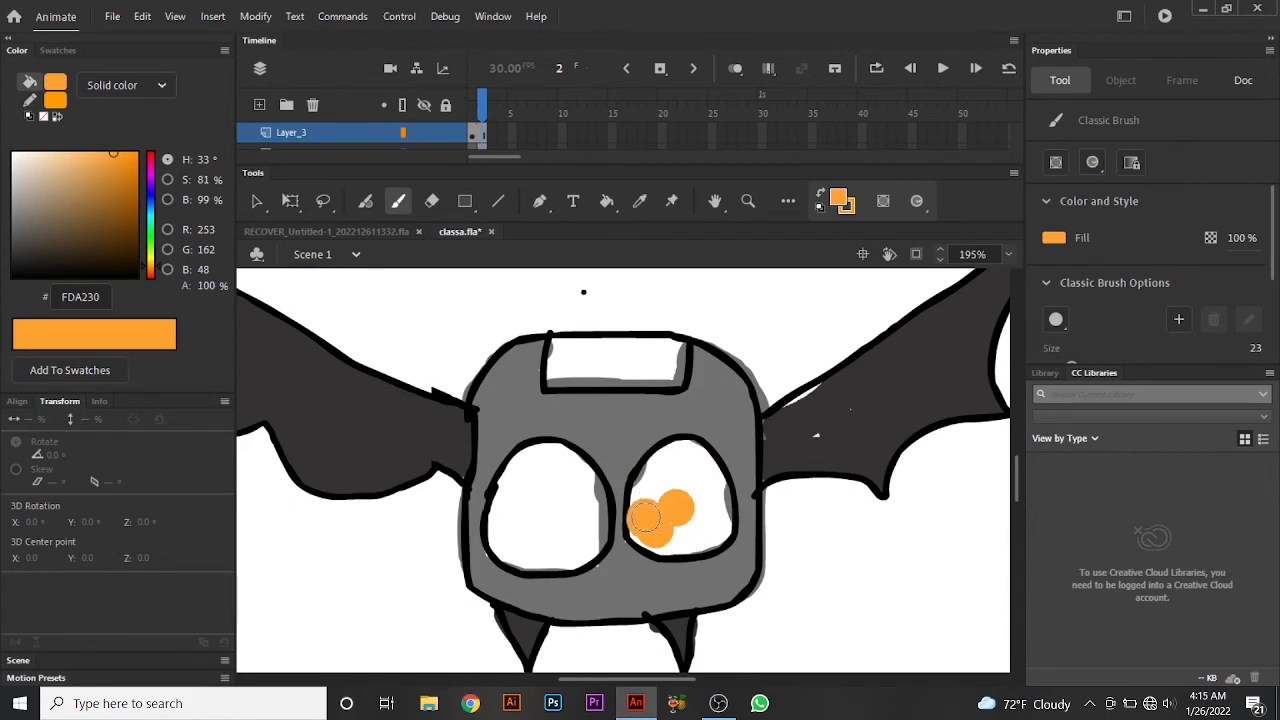
key(ctrl+z)
Step: Extend the orange patch in the right eye with the Fluid Brush, undoing unwanted strokes
click(365, 200)
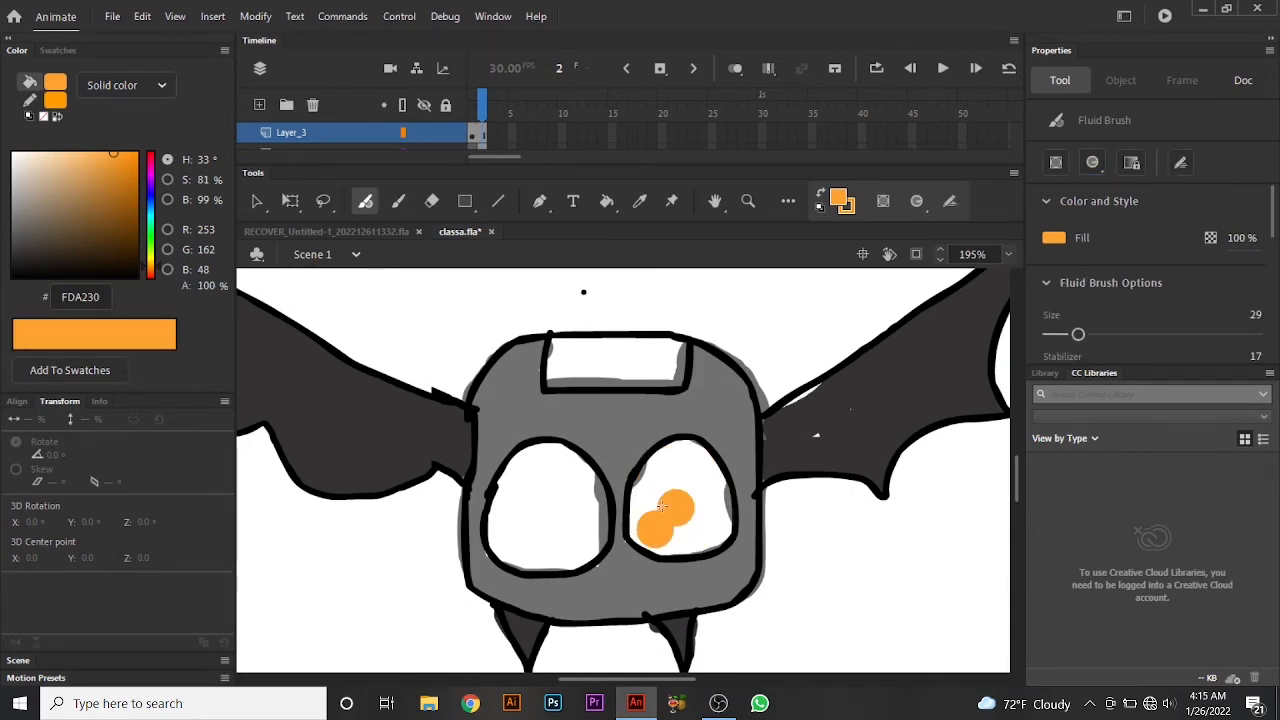
mouse_move(678, 494)
mouse_down()
mouse_move(664, 528)
mouse_move(666, 475)
mouse_move(694, 467)
mouse_move(706, 508)
mouse_move(680, 528)
mouse_move(653, 500)
mouse_up()
key(ctrl+z)
click(661, 480)
key(ctrl+z)
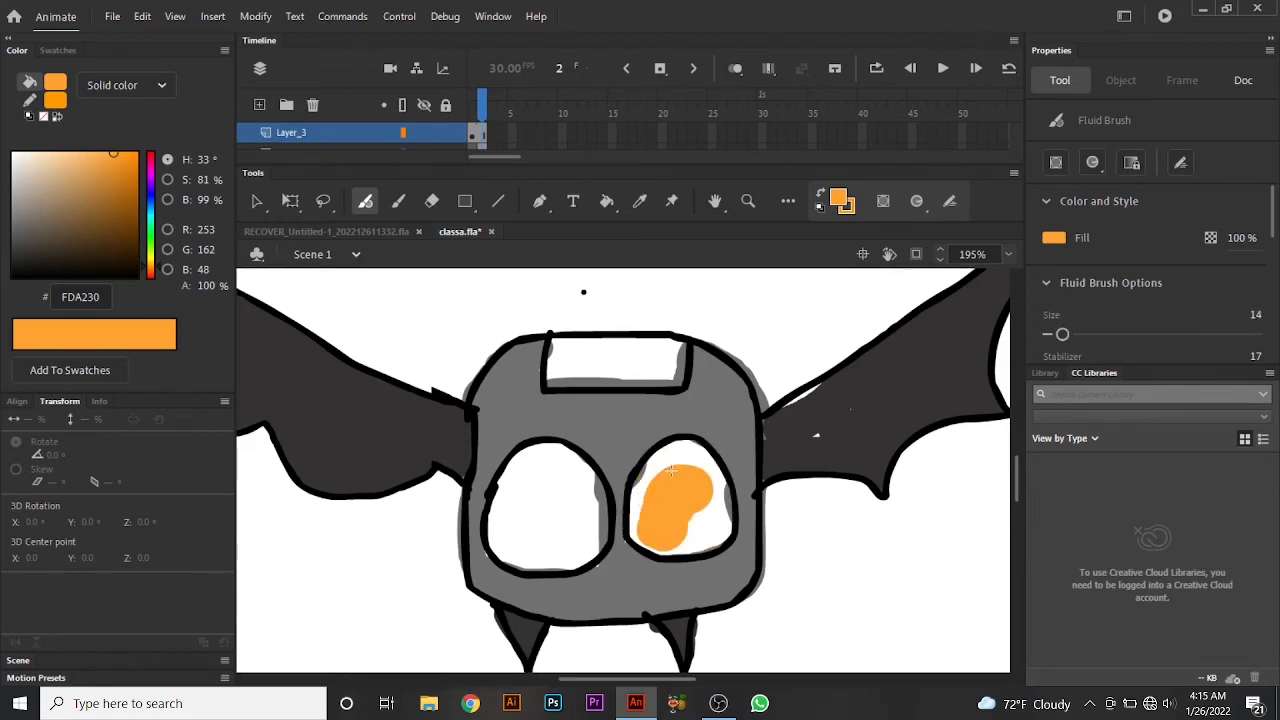
Step: Try single dabs with smaller Fluid Brush sizes at the upper edge of the right eye's orange patch
key([)
click(672, 470)
key(ctrl+z)
key([)
key(])
click(673, 464)
key(ctrl+z)
Step: Paint an orange FDA230 ring in the bat's left eye with the Fluid Brush at size 7
key(])
key(])
key(])
key(])
key(])
mouse_move(540, 475)
mouse_down()
mouse_move(515, 530)
mouse_move(500, 520)
mouse_up()
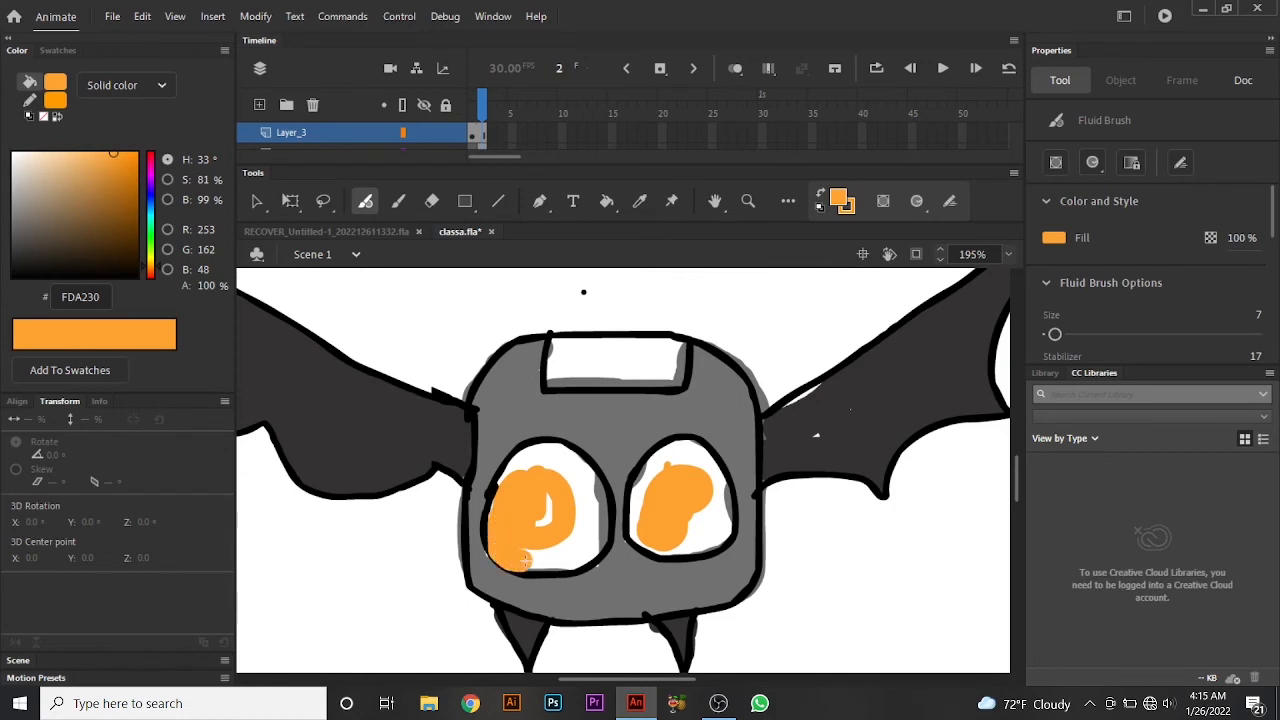
mouse_move(525, 561)
mouse_down()
mouse_move(571, 562)
mouse_move(594, 542)
mouse_move(601, 508)
mouse_move(580, 465)
mouse_move(536, 450)
mouse_move(503, 491)
mouse_move(544, 456)
mouse_up()
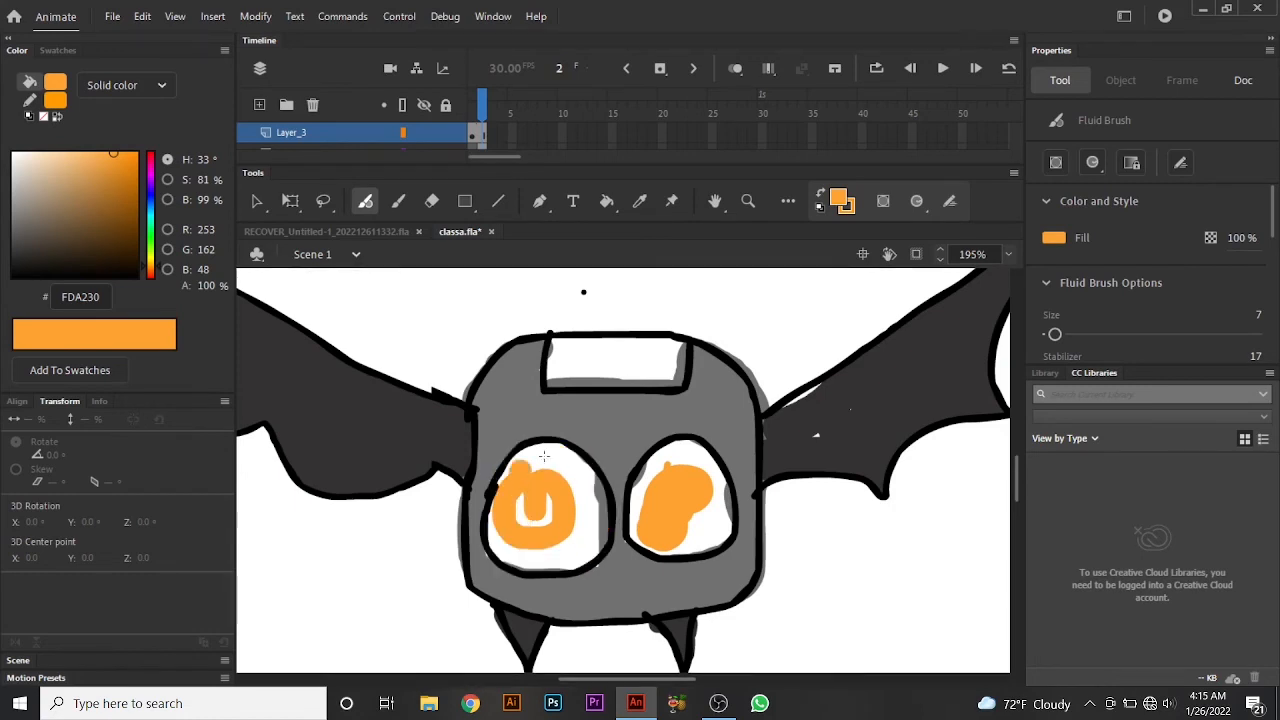
Step: Fill the rest of the left eye orange with the Classic Brush
key(b)
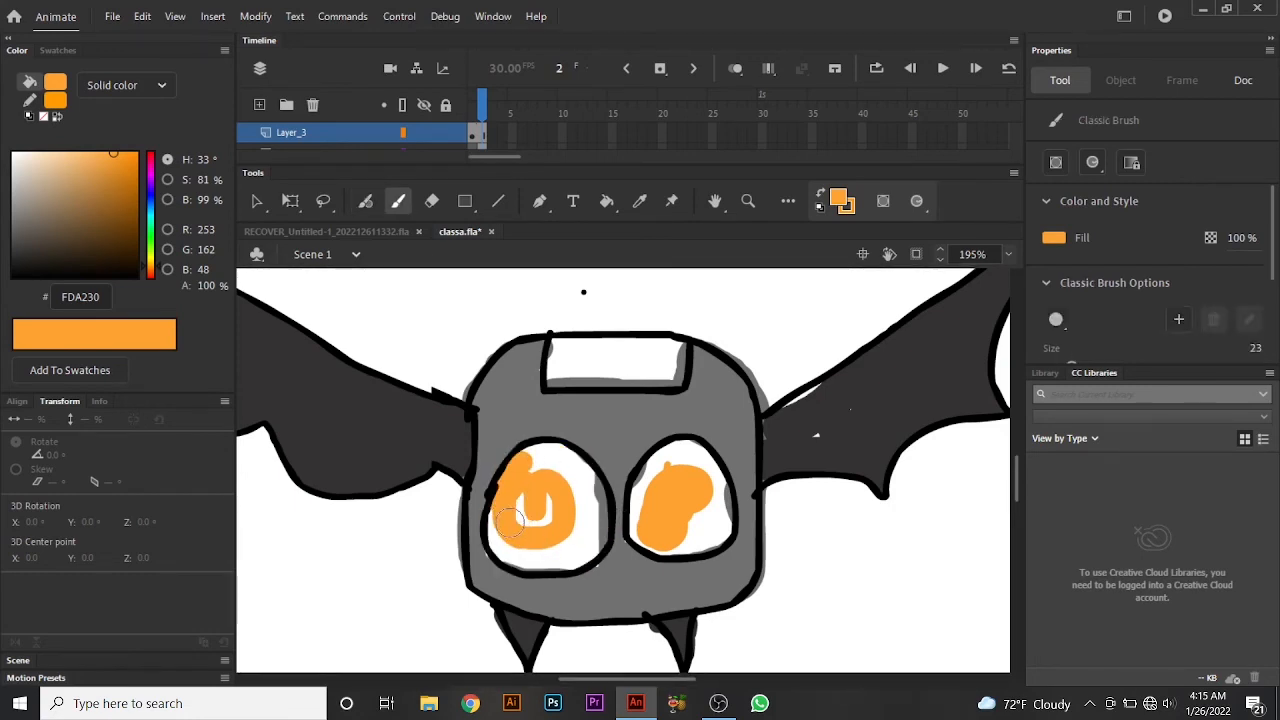
mouse_move(535, 550)
mouse_down()
mouse_move(570, 560)
mouse_move(560, 555)
mouse_up()
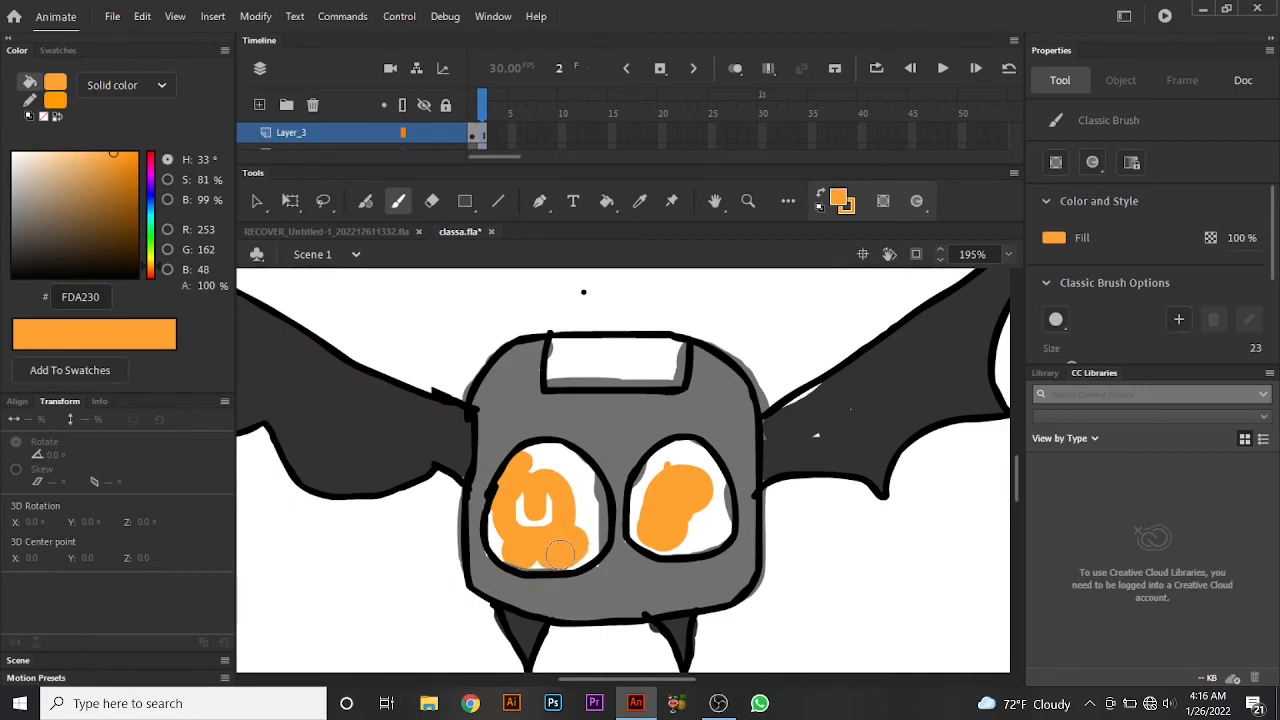
mouse_move(572, 497)
mouse_down()
mouse_move(517, 550)
mouse_move(581, 517)
mouse_move(569, 509)
mouse_move(583, 481)
mouse_move(557, 463)
mouse_up()
mouse_move(537, 505)
mouse_down()
mouse_move(546, 520)
mouse_move(522, 508)
mouse_move(520, 538)
mouse_move(494, 542)
mouse_up()
Step: Touch up the white gaps along the left eye's edge in orange with the Fluid Brush at sizes 3 to 5
click(366, 201)
key([)
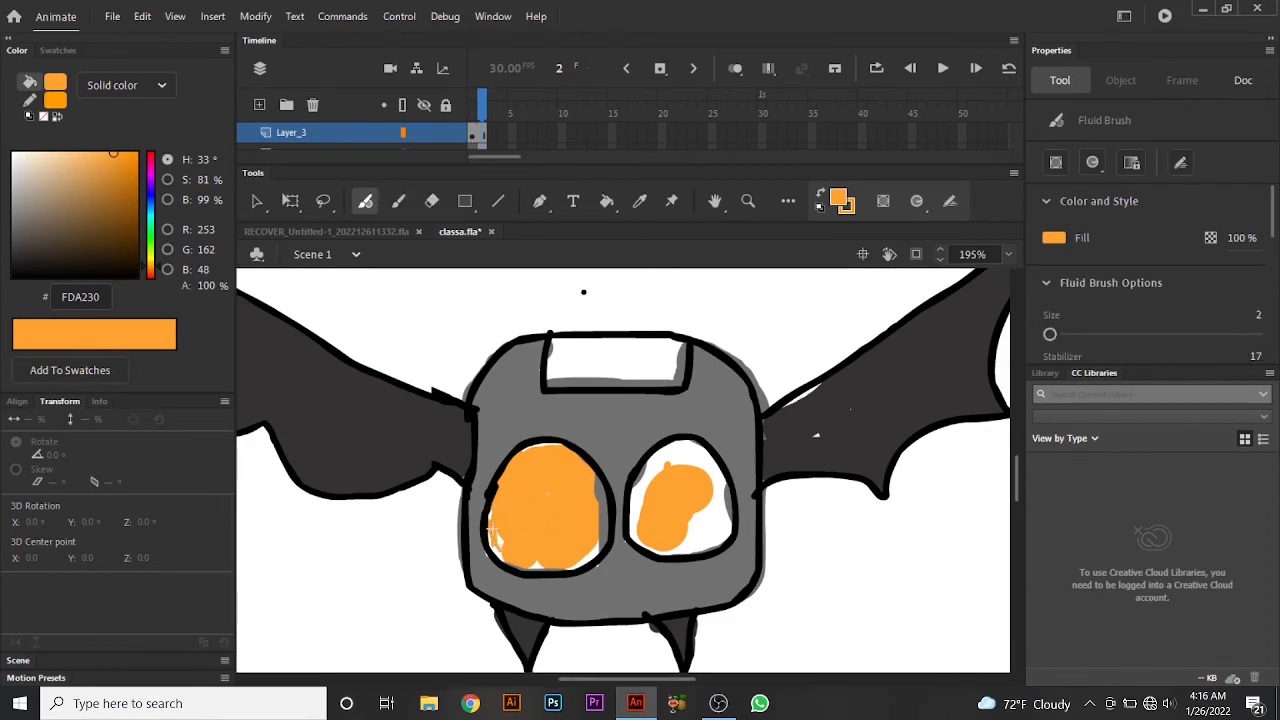
key(])
key(])
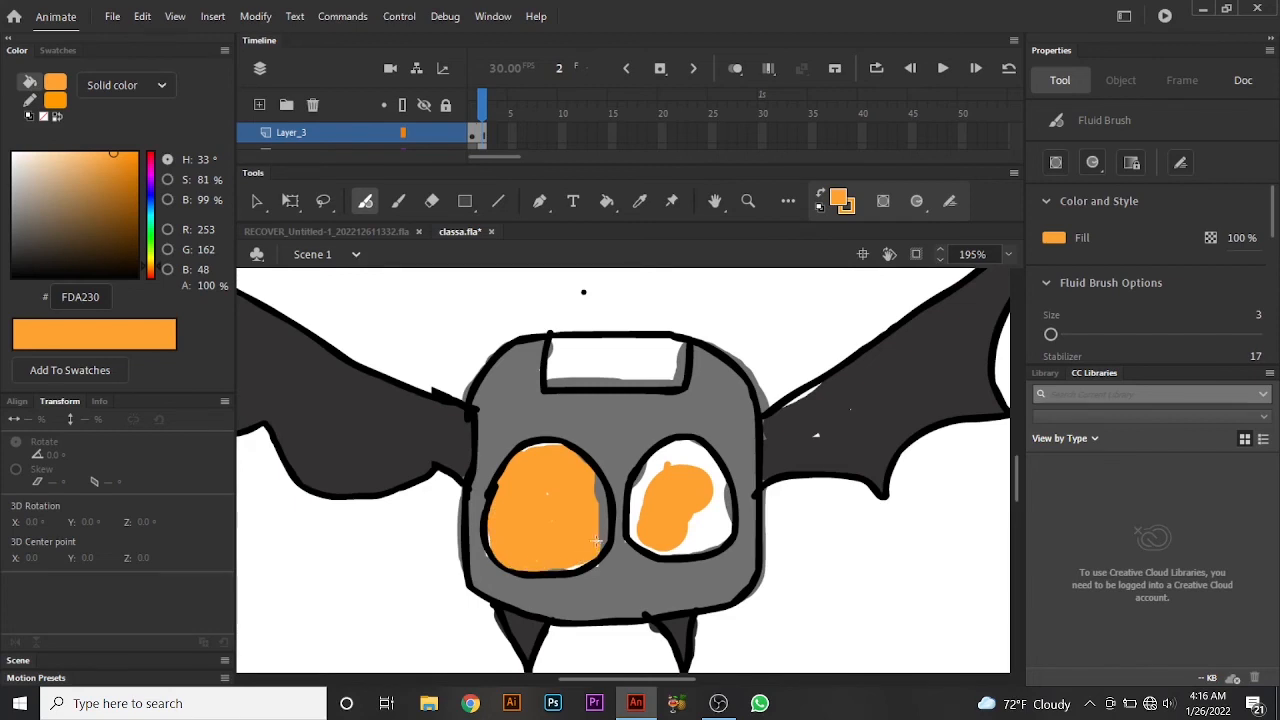
key(ctrl+z)
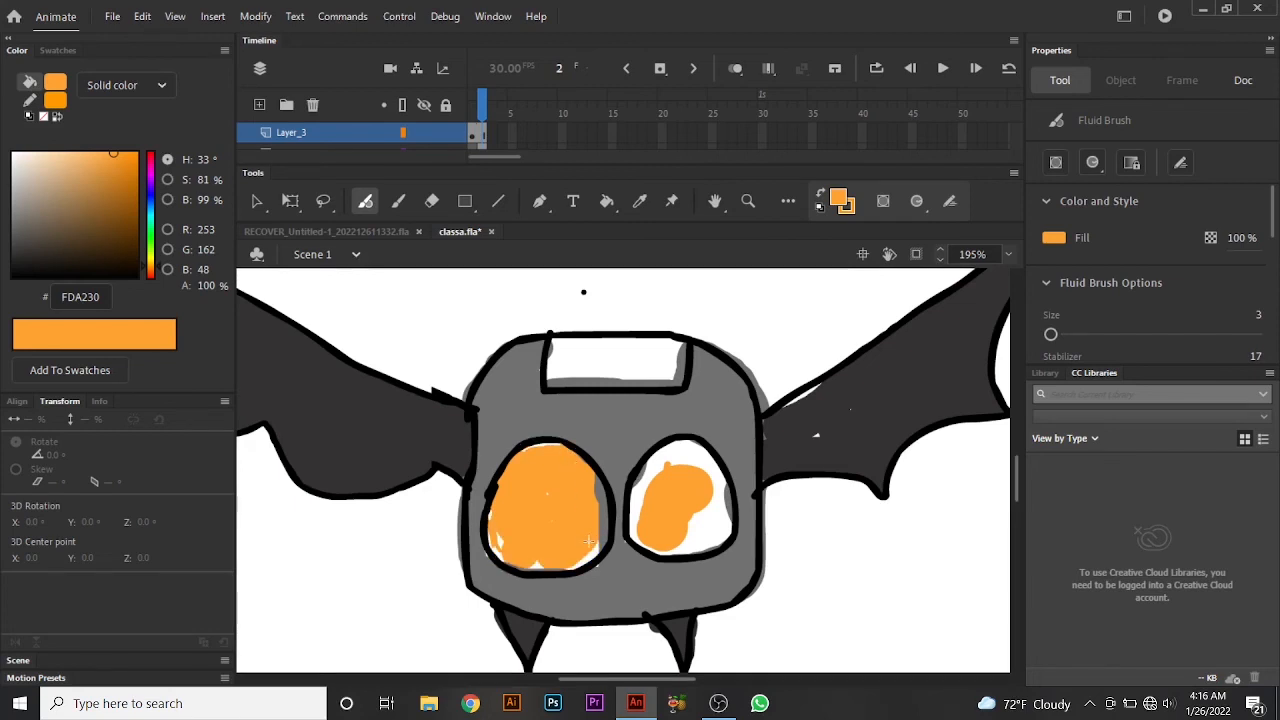
key(])
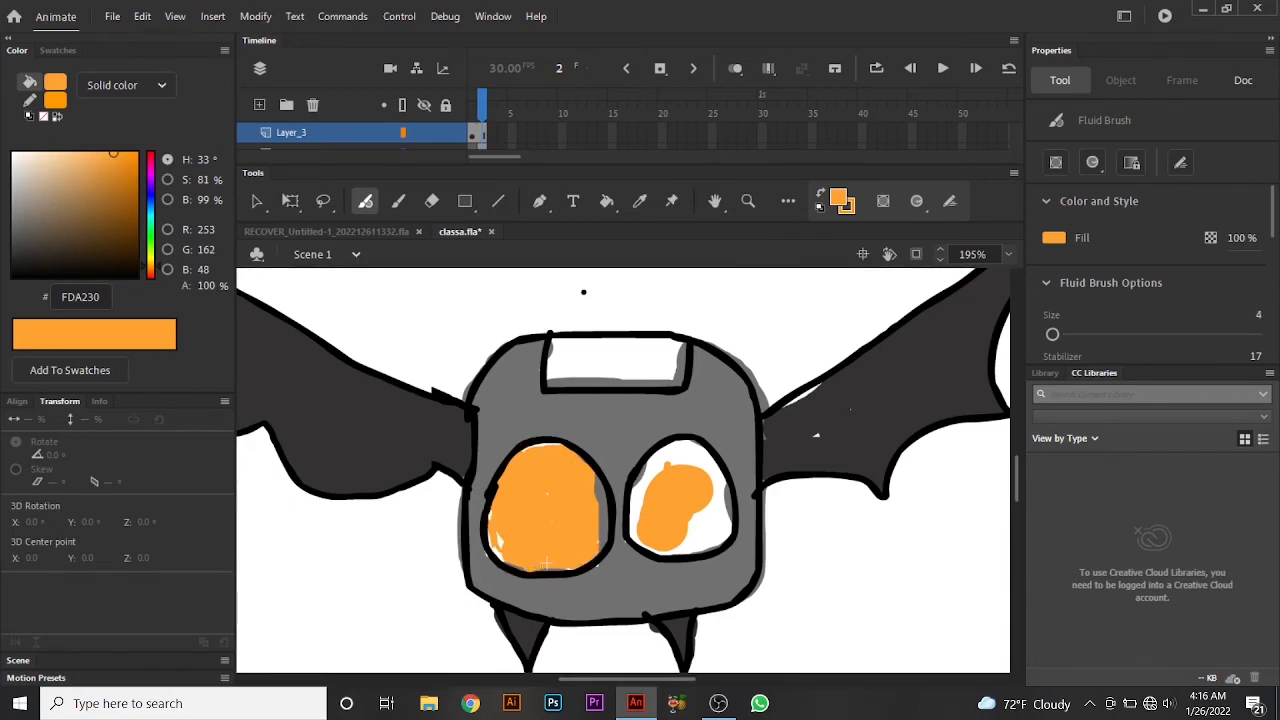
drag(497, 541, 489, 513)
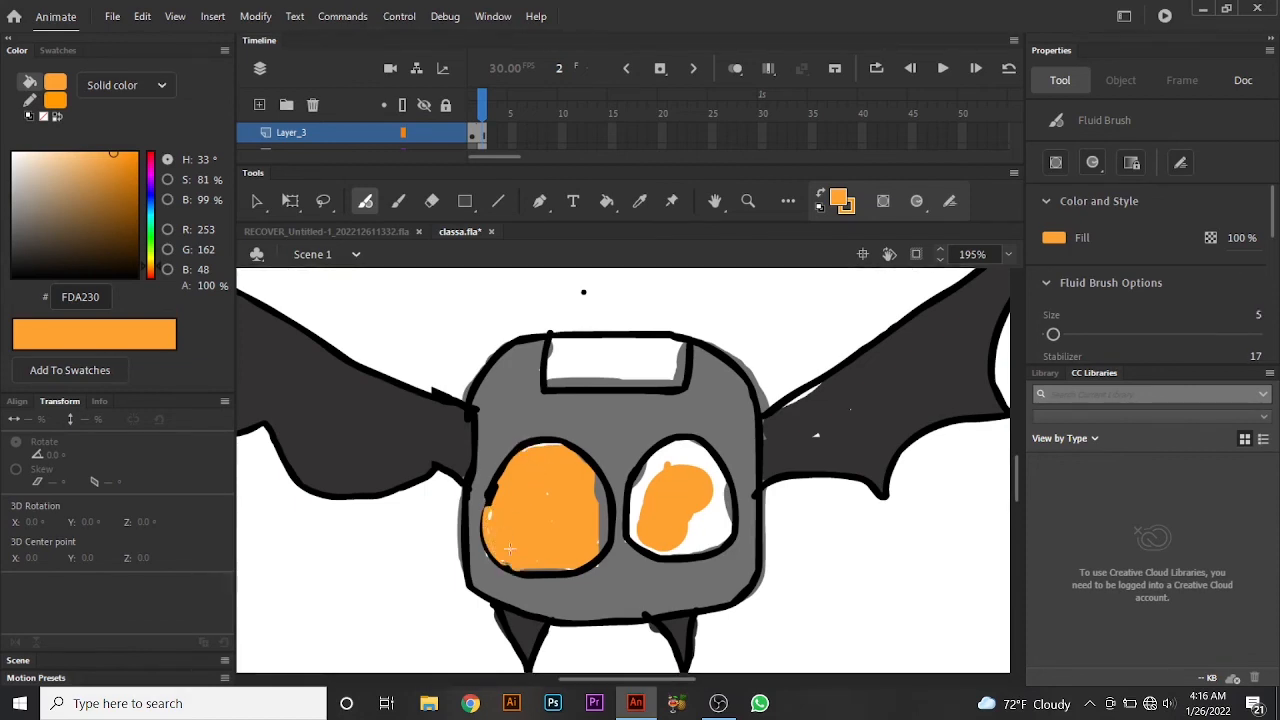
key(])
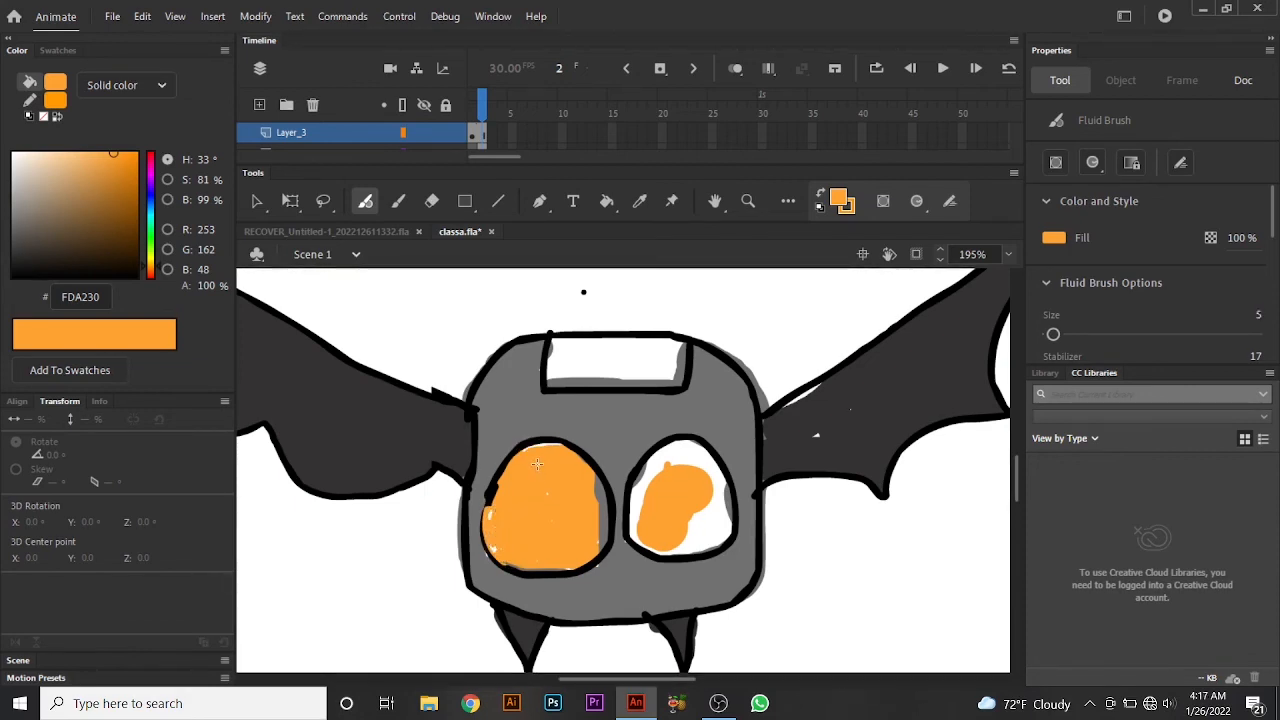
Step: Fill the rest of the right eye orange with the Fluid Brush at sizes 7 to 9, undoing misplaced strokes
key(])
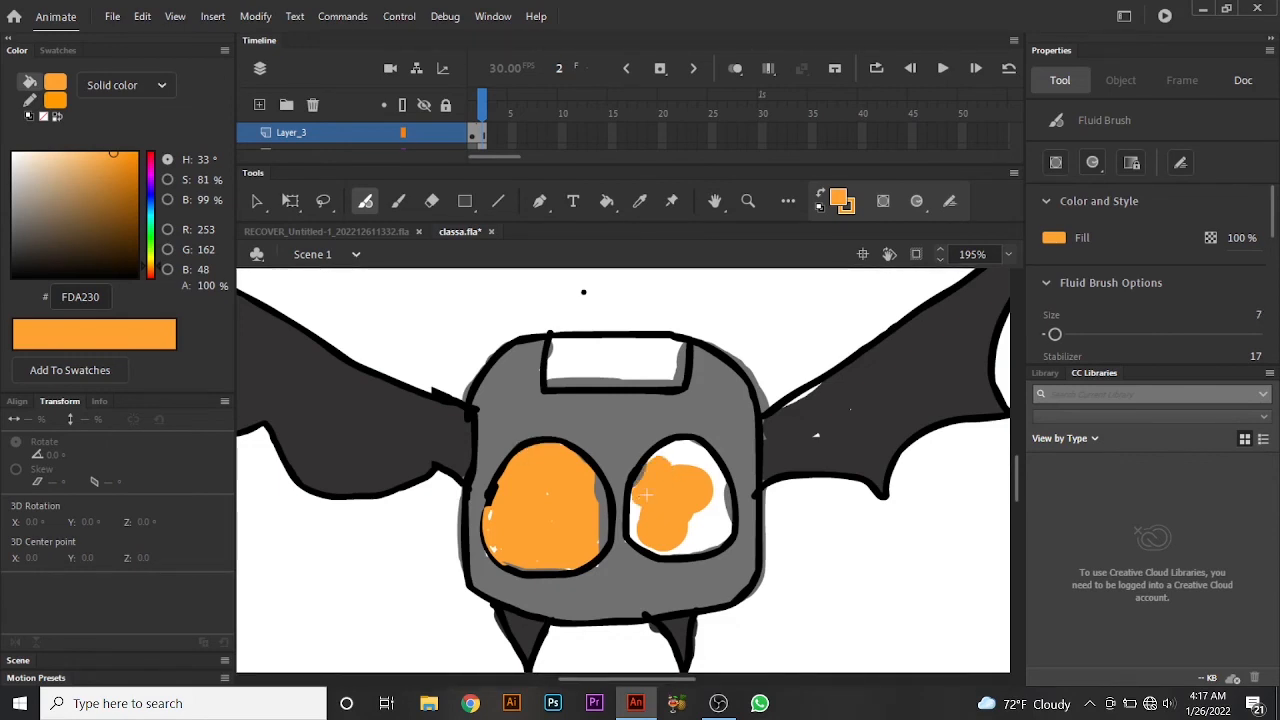
mouse_move(646, 494)
mouse_down()
mouse_move(666, 548)
mouse_move(709, 541)
mouse_move(716, 506)
mouse_up()
key(ctrl+z)
click(688, 530)
mouse_move(636, 494)
mouse_down()
mouse_move(642, 524)
mouse_move(668, 452)
mouse_move(701, 462)
mouse_move(715, 525)
mouse_move(640, 537)
mouse_move(651, 477)
mouse_move(708, 502)
mouse_up()
key(])
key(])
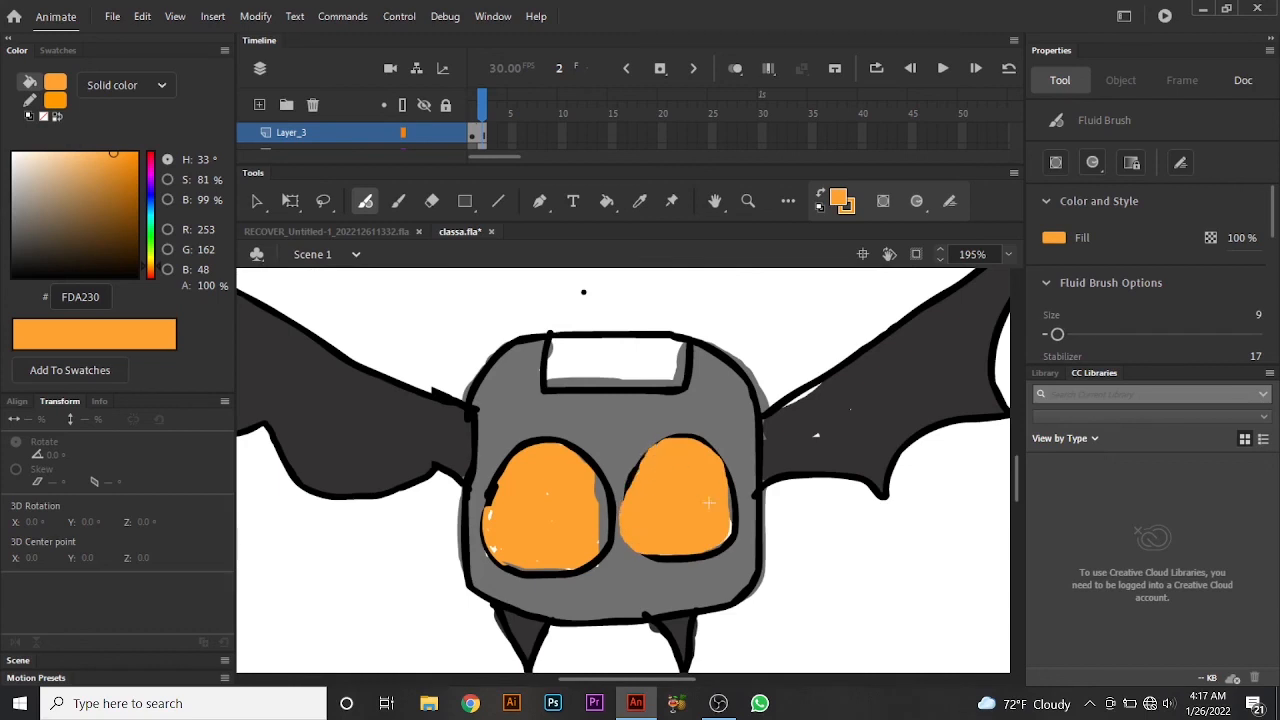
key(ctrl+z)
Step: Paint black 000000 pupils on the inner sides of both eyes with the Fluid Brush at size 24, undoing unwanted attempts
click(71, 276)
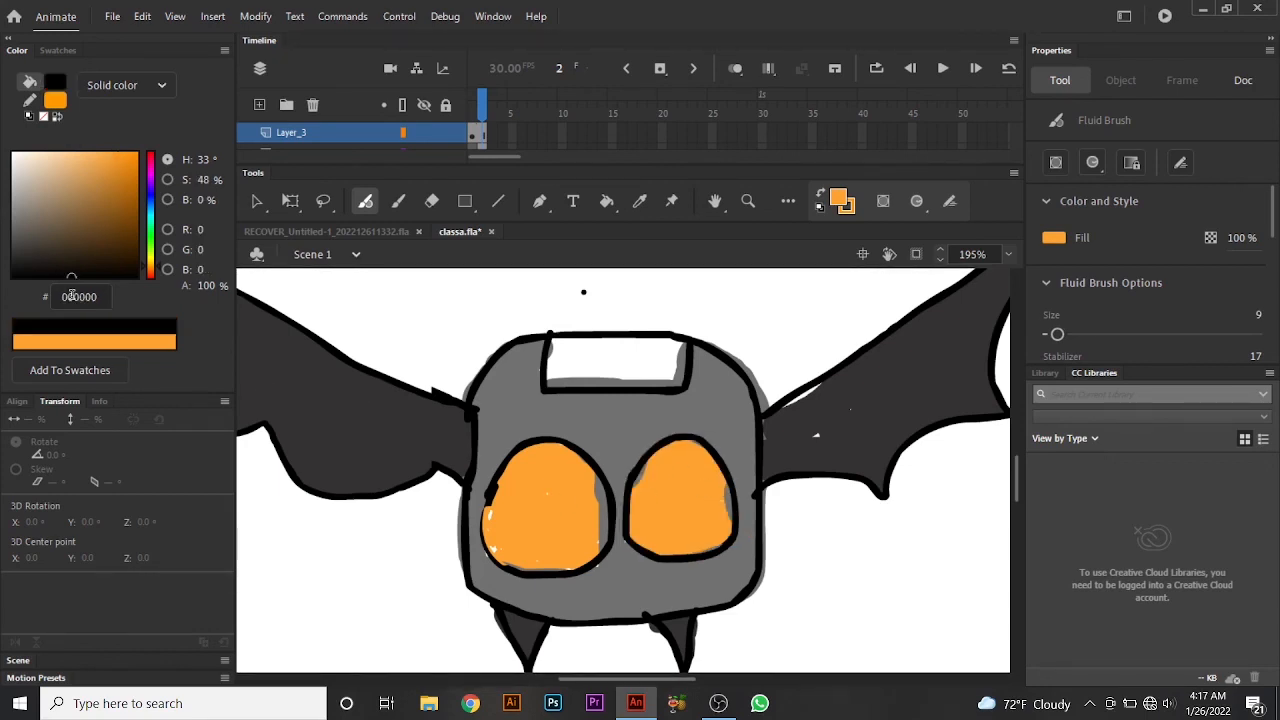
key(])
key(])
key(])
key(])
key(])
key(])
key(])
key(])
key(])
key(])
key(])
key(])
key(])
key(])
key(])
key(])
key(])
key(])
key(])
mouse_move(558, 500)
mouse_down()
mouse_move(581, 515)
mouse_move(660, 515)
mouse_up()
key(ctrl+z)
key([)
key([)
key([)
key([)
key(ctrl+z)
Step: Paint the white patch at the top of the bat's head black with the Fluid Brush at size 24
scroll(631, 437, down, 3)
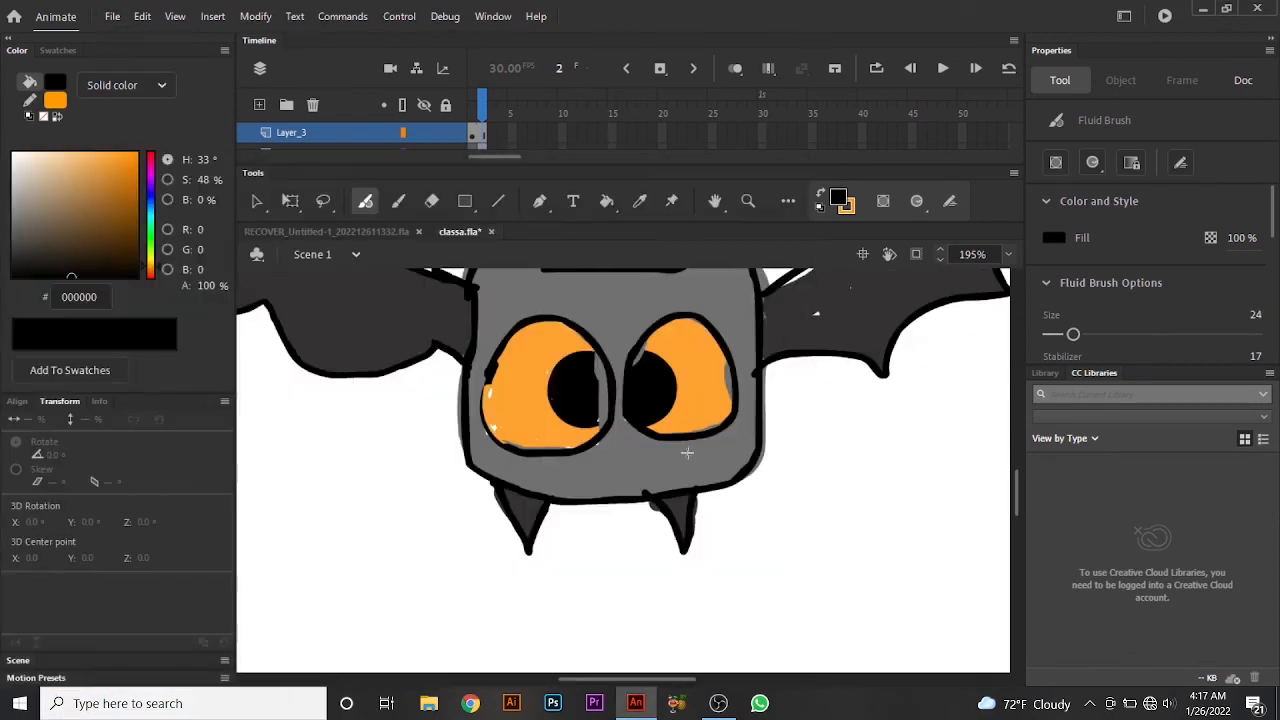
scroll(737, 457, down, 3)
scroll(651, 328, up, 6)
drag(628, 290, 668, 292)
scroll(617, 374, up, 2)
drag(547, 394, 706, 389)
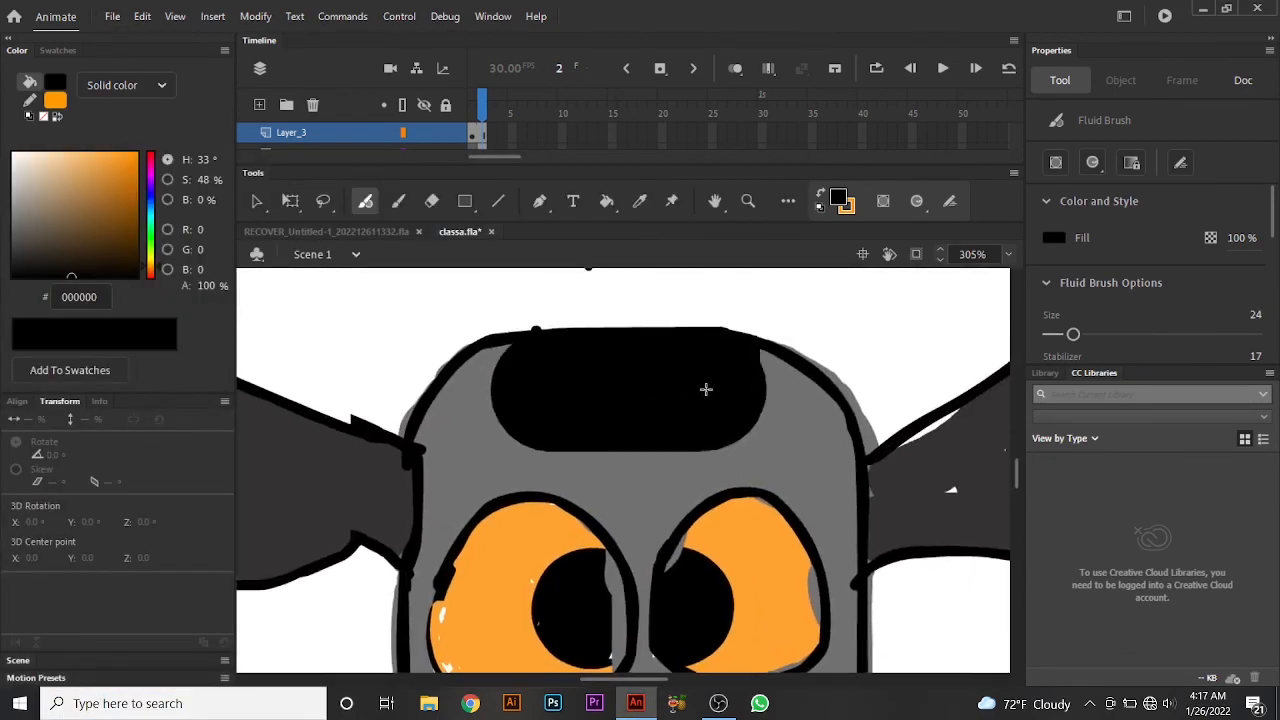
Step: Select the whole bat drawing, scale it down with Free Transform and move it toward the lower left of the stage
scroll(636, 433, down, 6)
scroll(645, 430, down, 3)
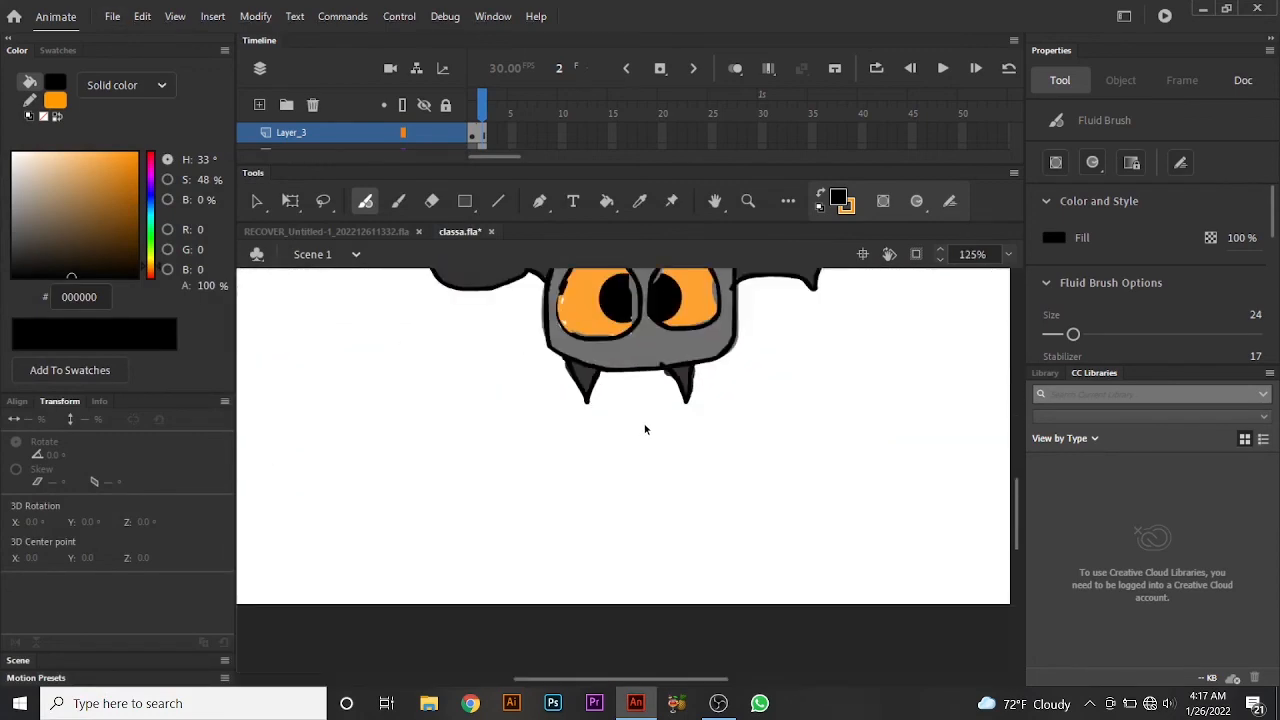
scroll(645, 430, down, 1)
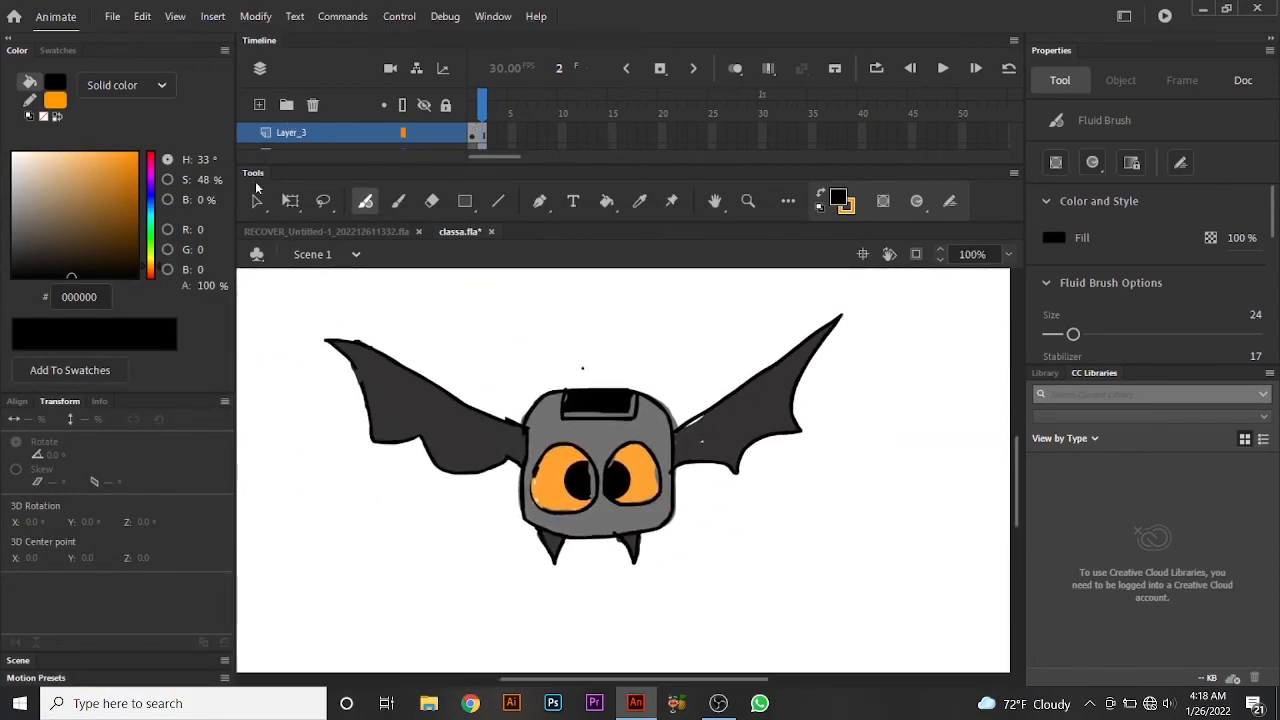
click(257, 200)
drag(337, 294, 834, 600)
drag(650, 463, 619, 500)
key(ctrl+z)
drag(294, 309, 985, 625)
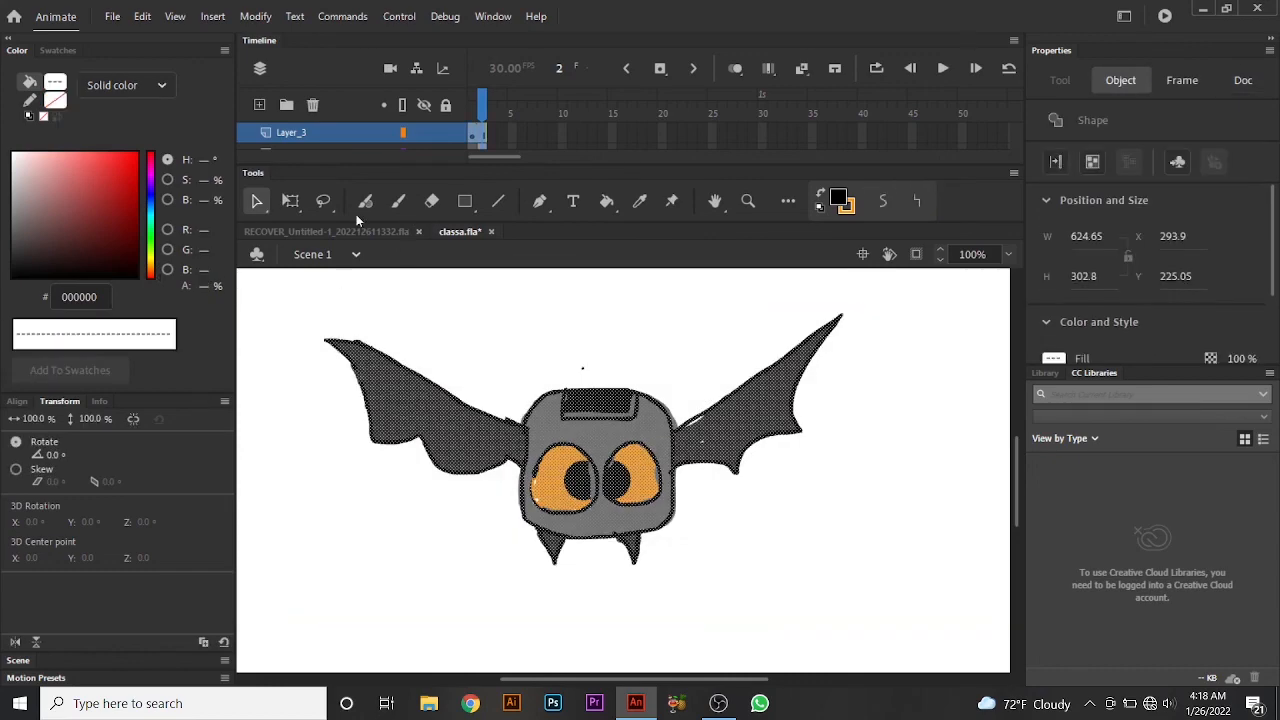
click(290, 200)
drag(540, 462, 432, 519)
drag(735, 371, 651, 409)
drag(677, 366, 317, 574)
click(305, 347)
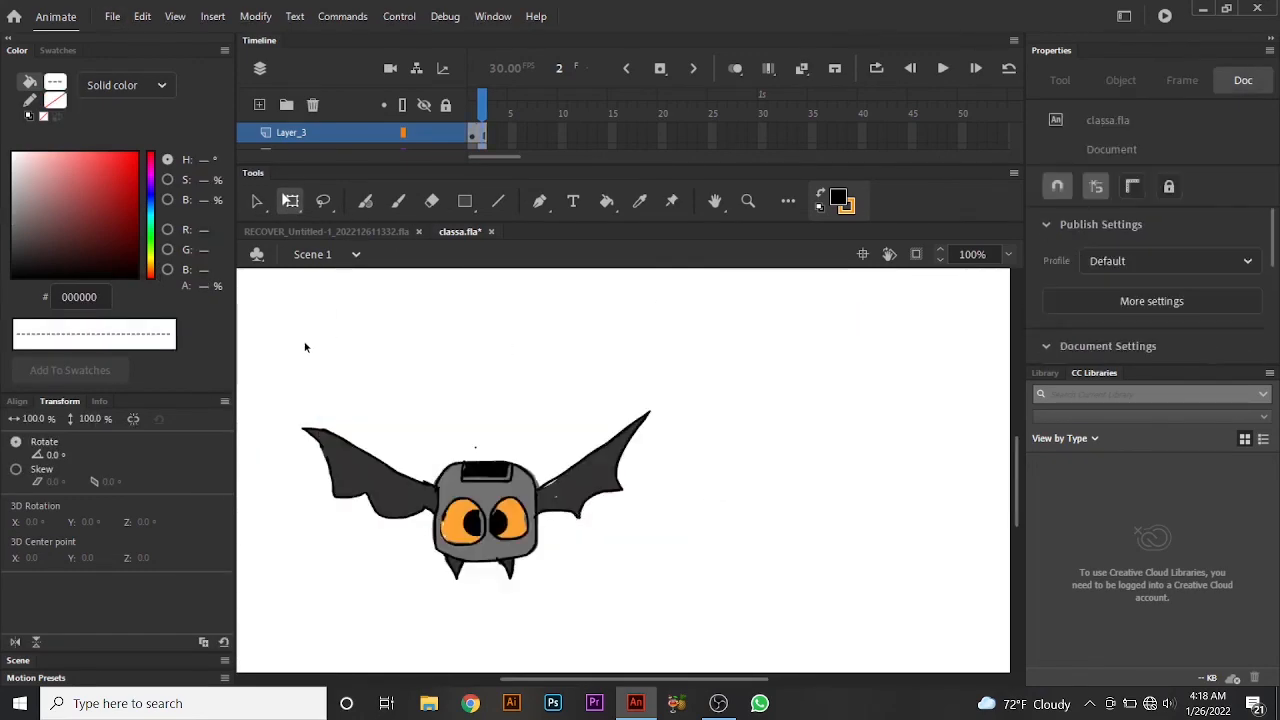
drag(305, 347, 680, 595)
click(581, 375)
scroll(545, 483, up, 1)
click(718, 703)
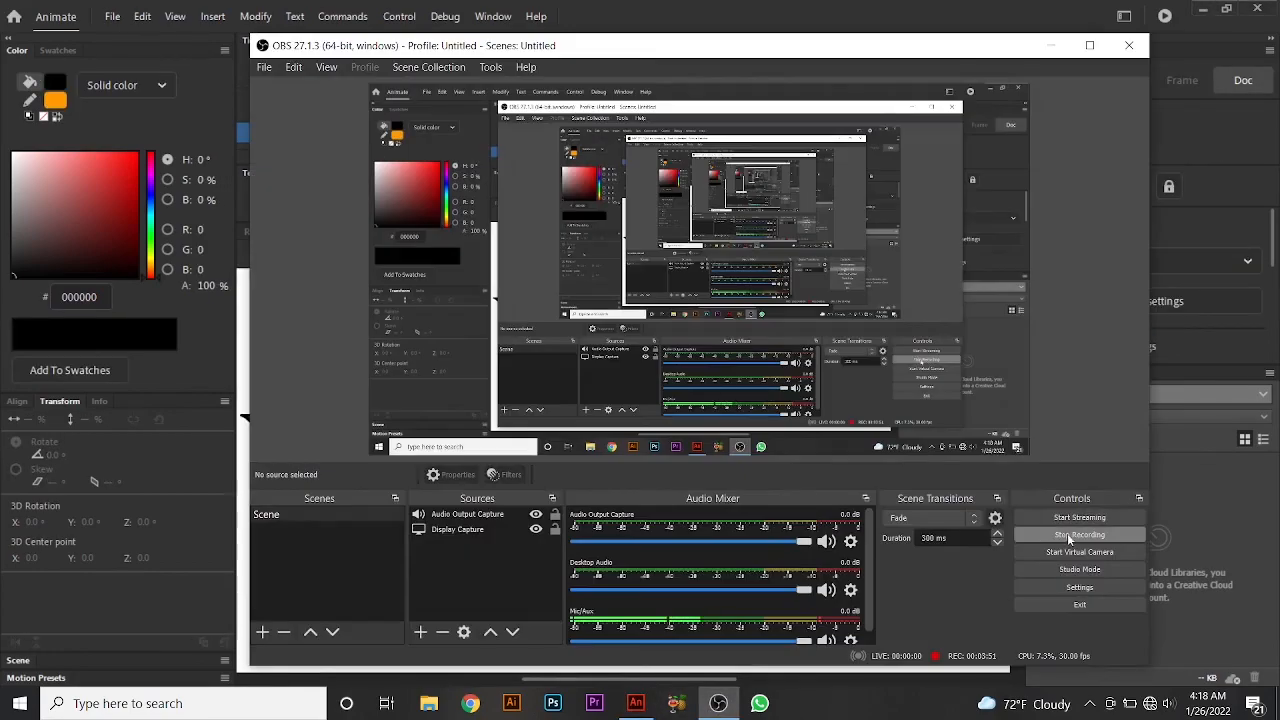